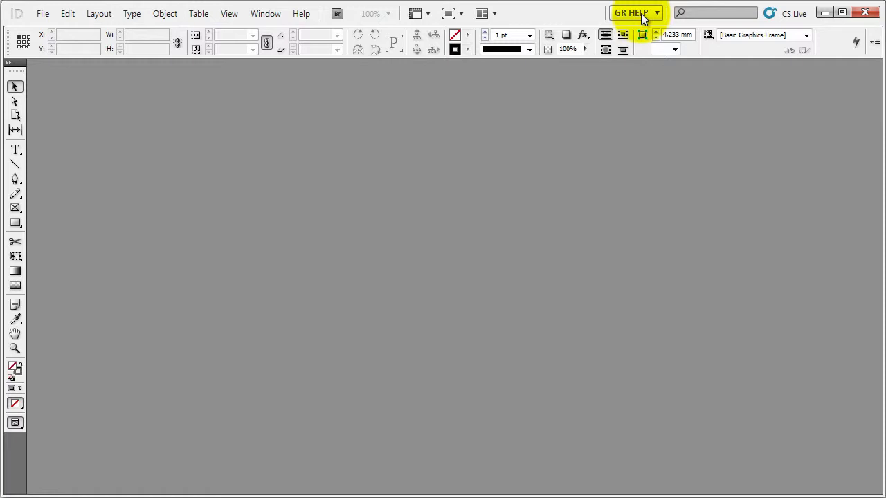
- Open InDesign's File menu and close it without choosing a command
click(603, 181)
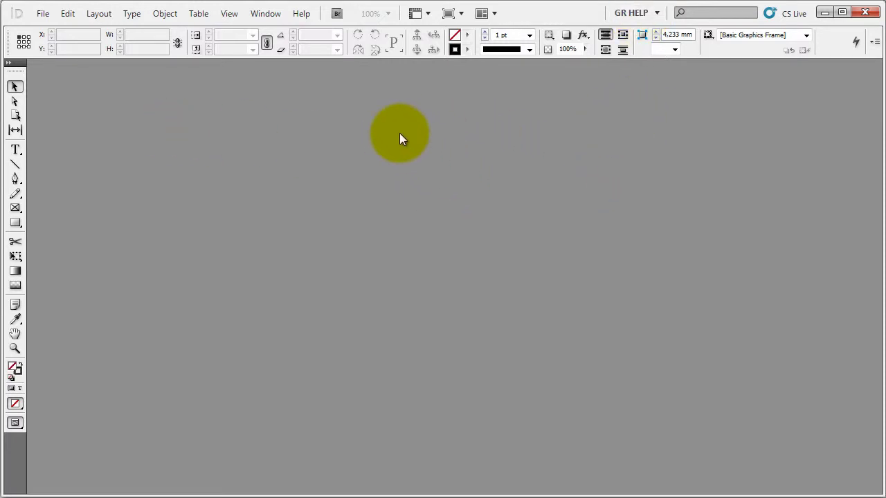
click(45, 14)
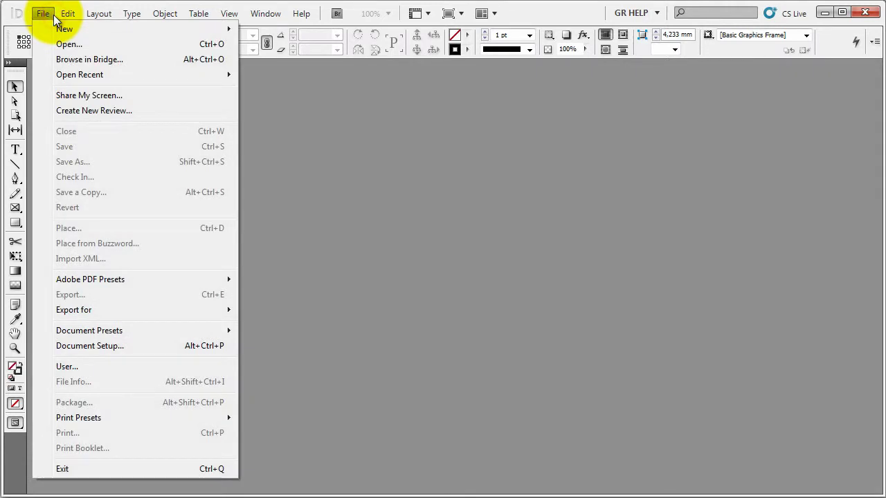
click(397, 126)
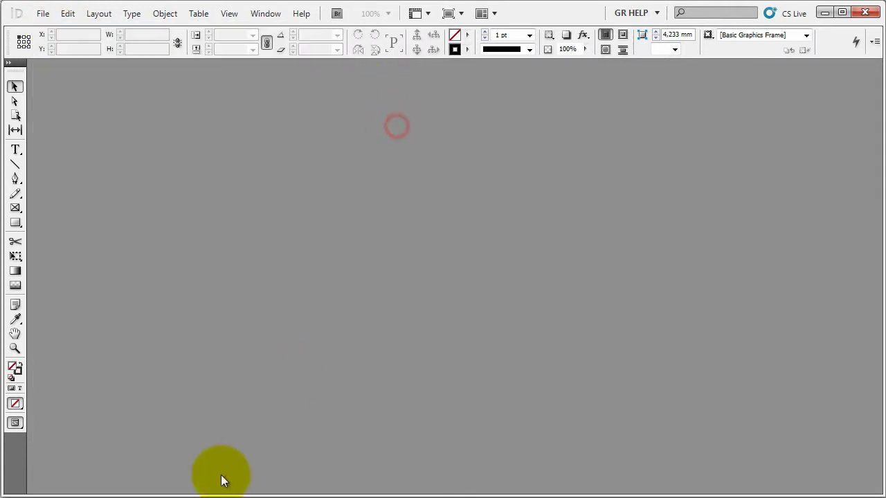
- In Explorer, open the stock_flyer INDD folder and drag the IDML flyer onto InDesign
key(alt+Tab)
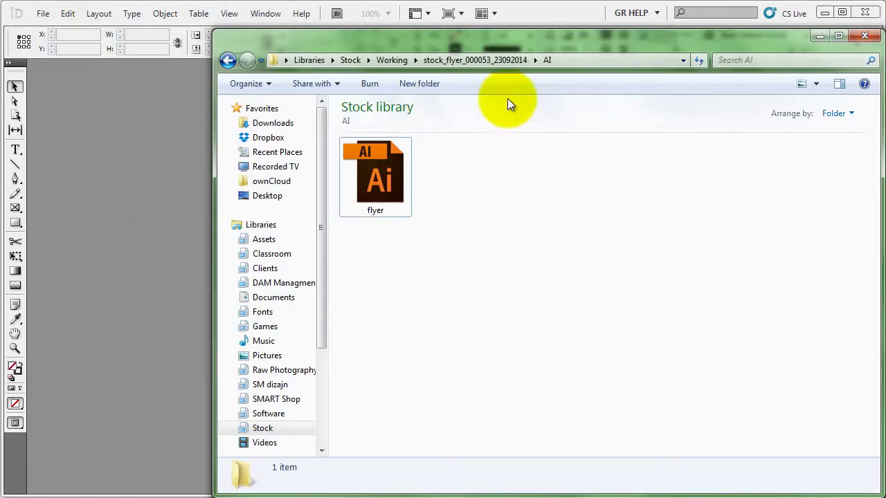
click(490, 60)
double_click(531, 181)
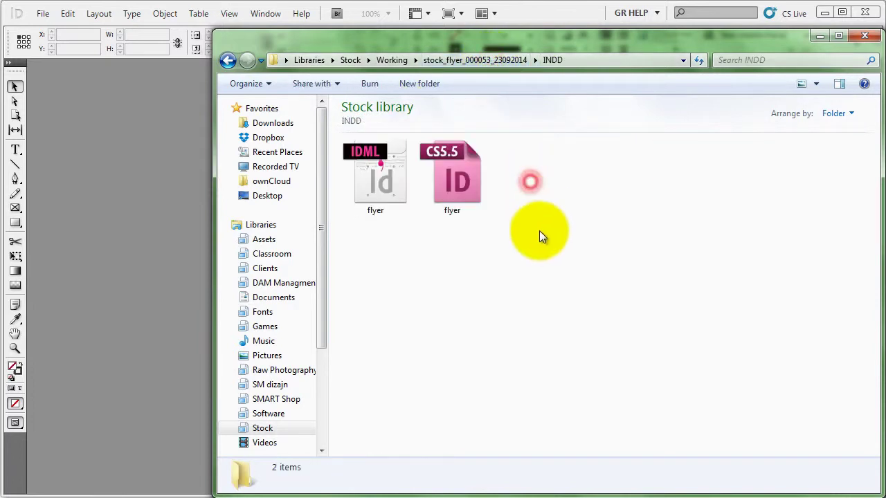
click(461, 170)
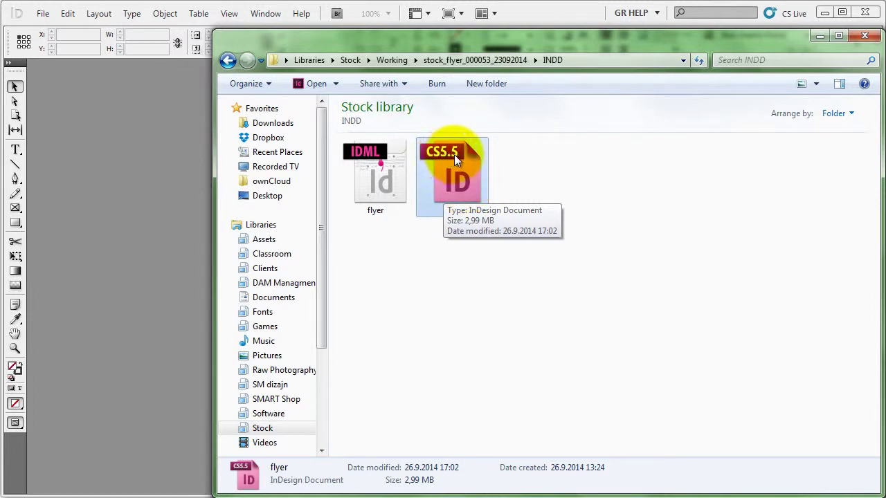
click(385, 183)
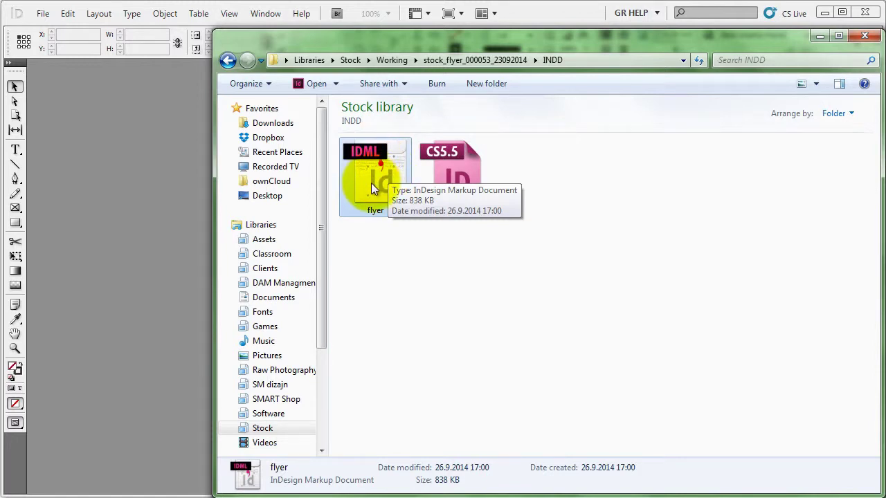
drag(371, 177, 146, 187)
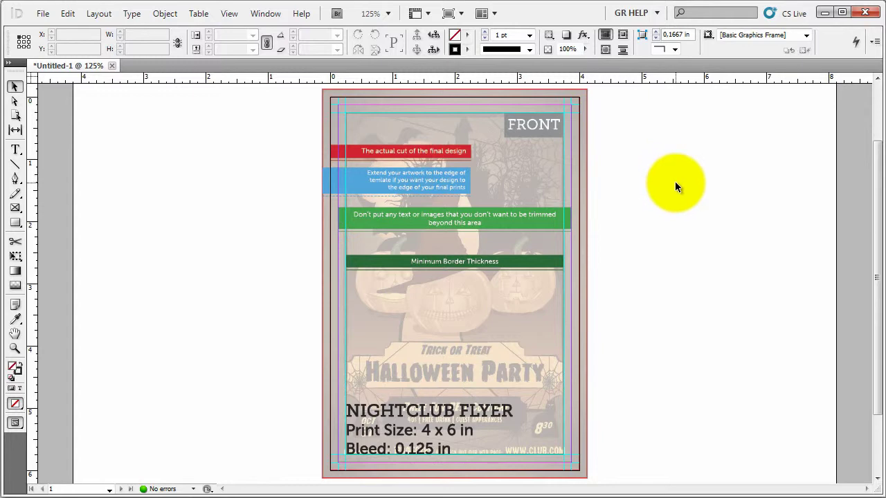
- Open the Pages panel from the Window menu and make it taller
click(273, 13)
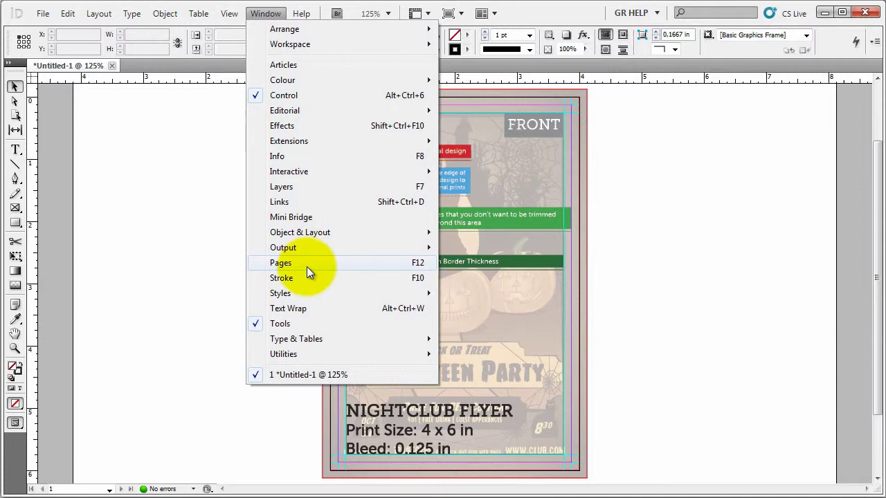
click(361, 269)
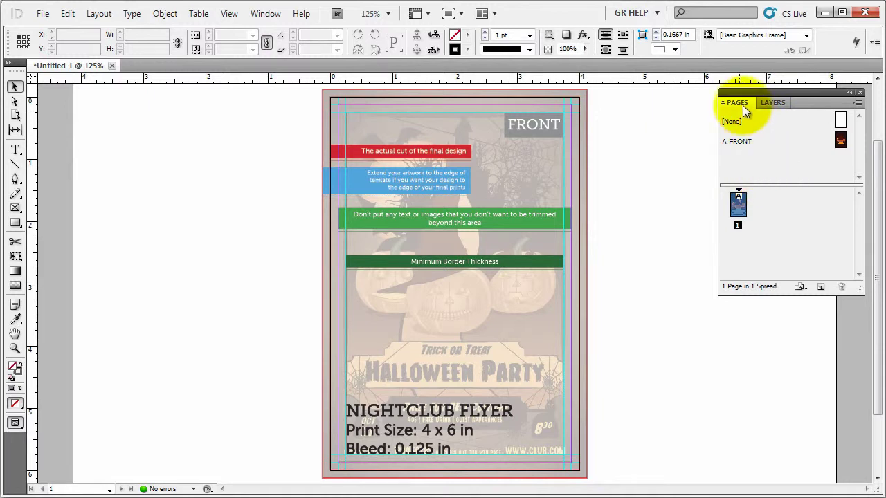
drag(755, 92, 735, 92)
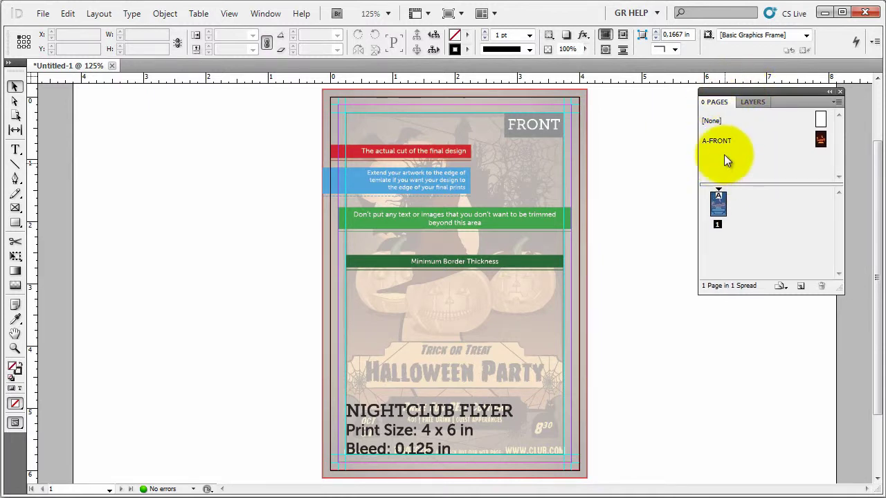
drag(781, 293, 785, 355)
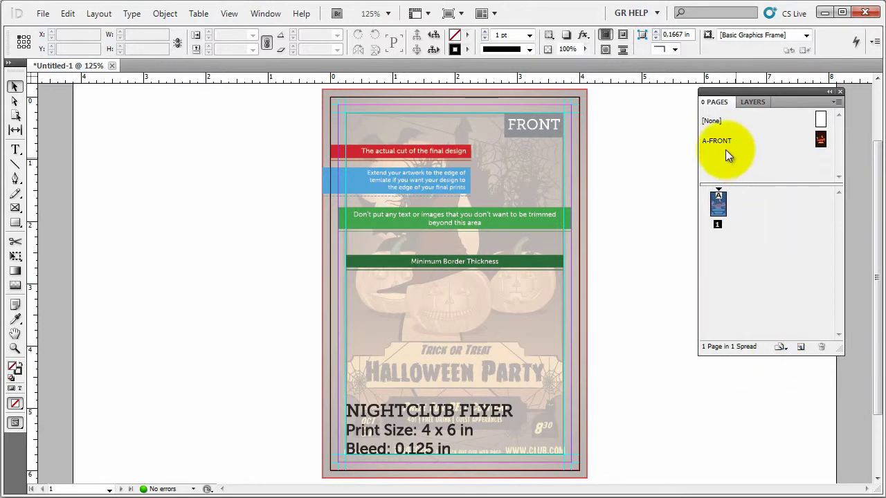
- Open the A-FRONT master, fit it in the window, and apply it to page 1
double_click(705, 142)
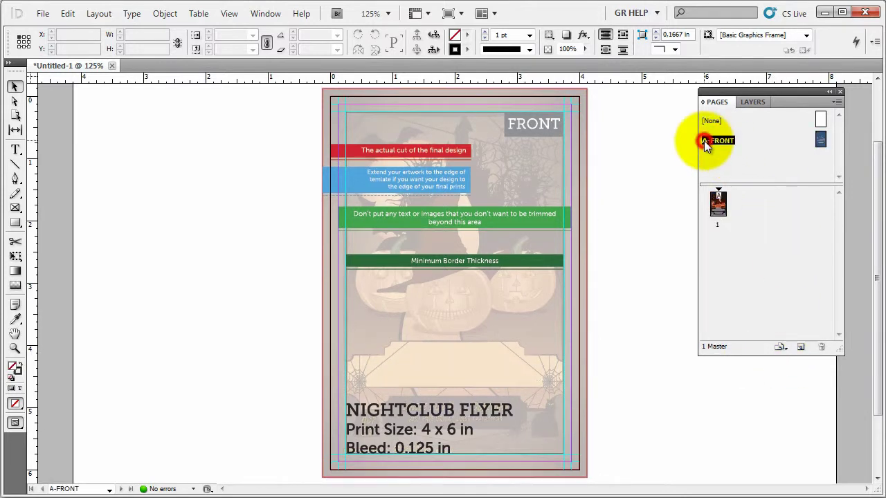
double_click(823, 140)
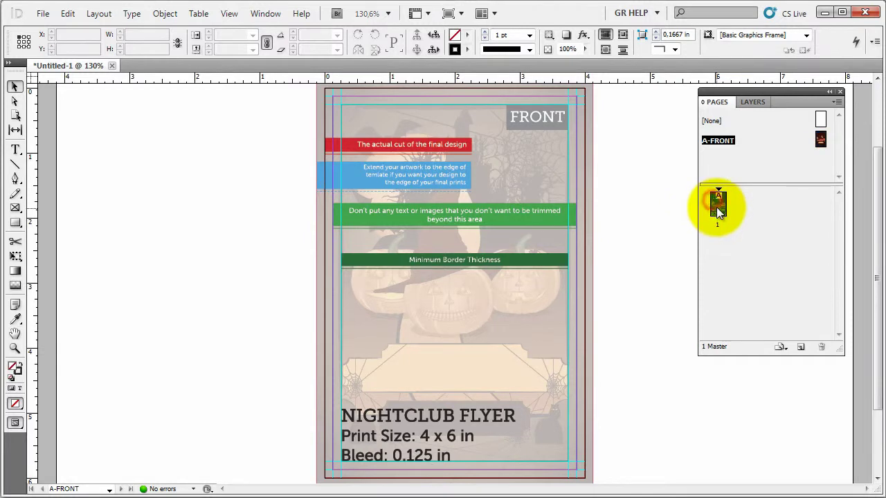
drag(716, 207, 716, 202)
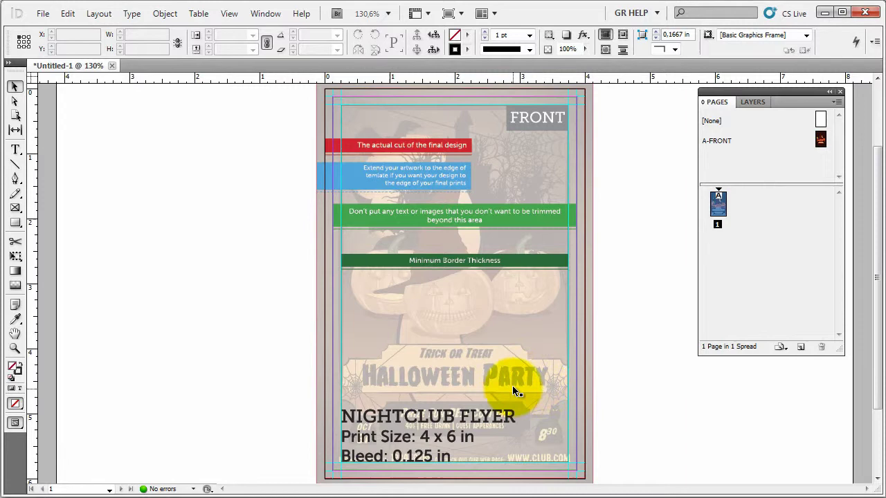
- Open the Layers panel and enlarge it to show every layer
click(262, 17)
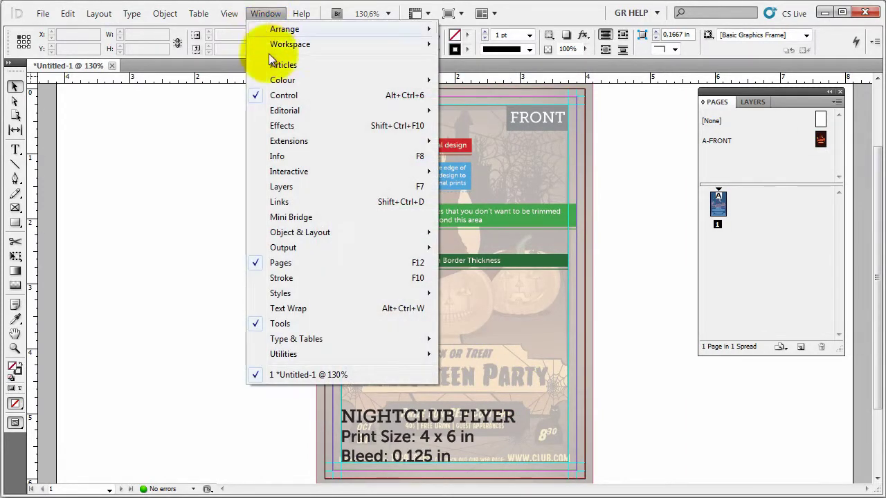
click(311, 187)
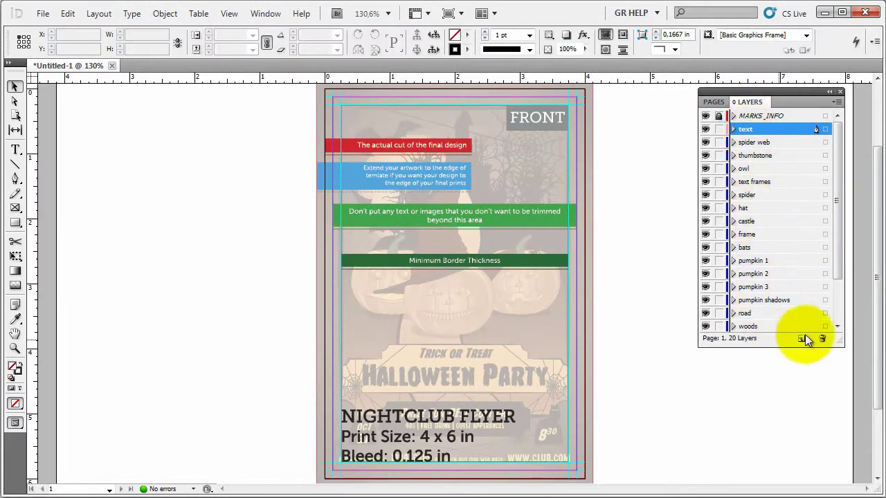
drag(809, 346, 810, 419)
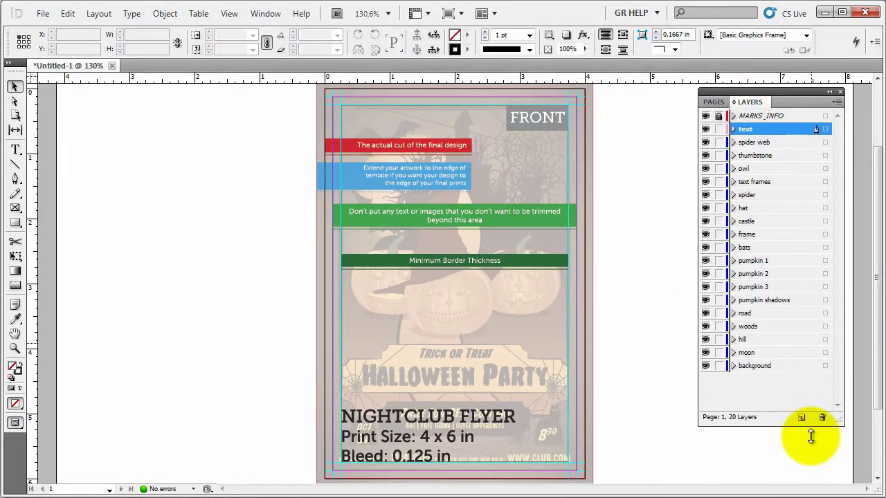
- Select through the spider web, thumbstone, owl, text frames and spider layers
click(761, 142)
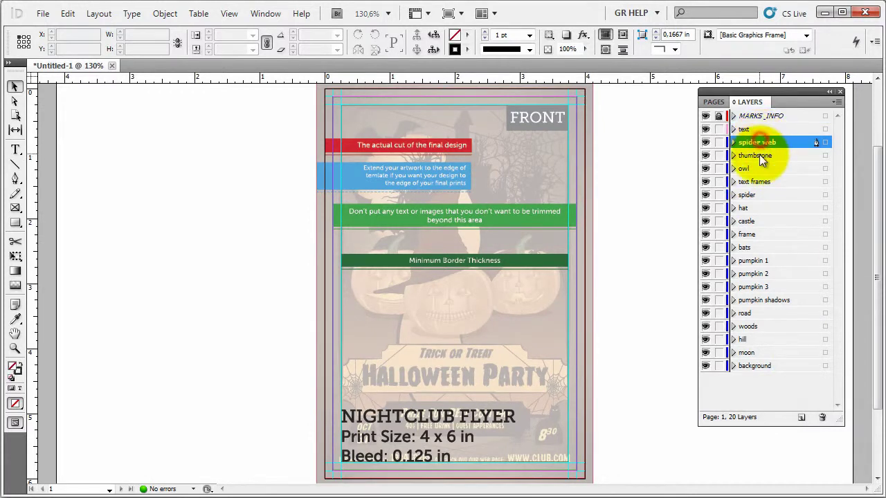
click(760, 156)
click(760, 169)
click(760, 182)
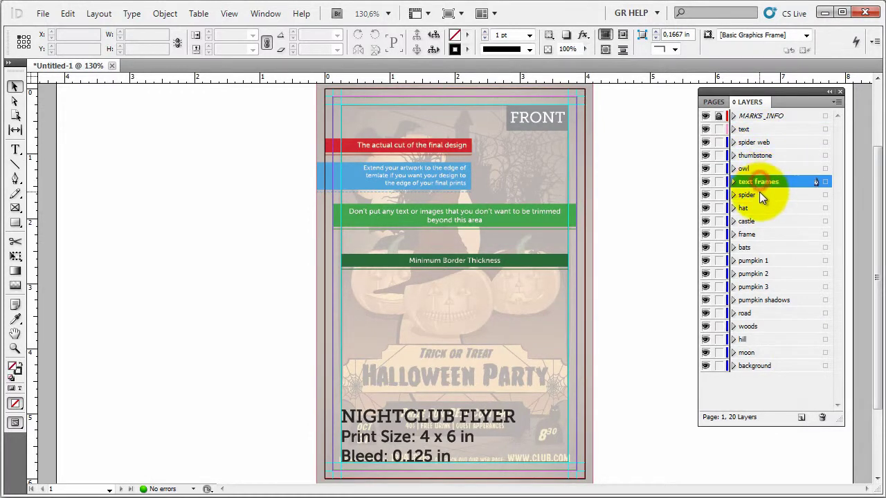
click(760, 193)
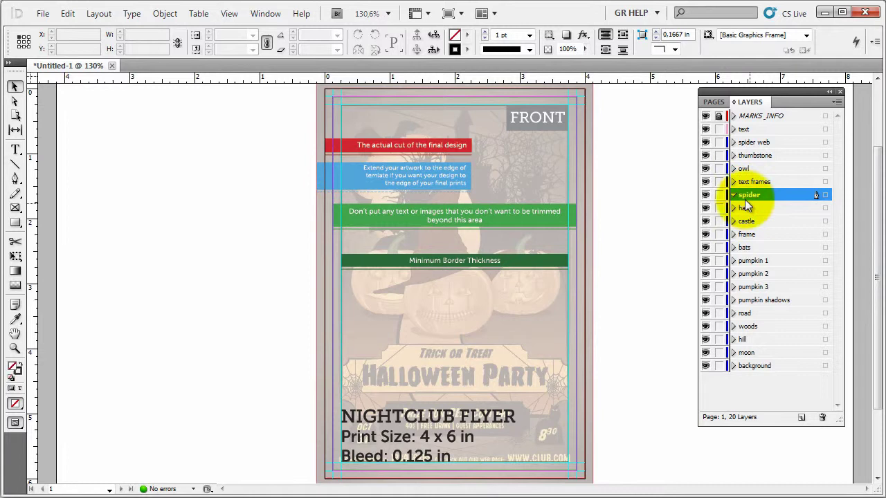
click(736, 195)
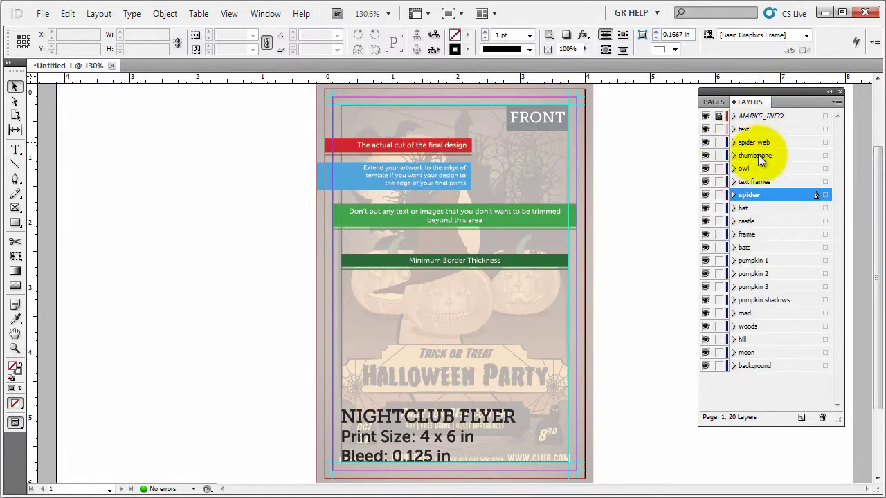
click(759, 142)
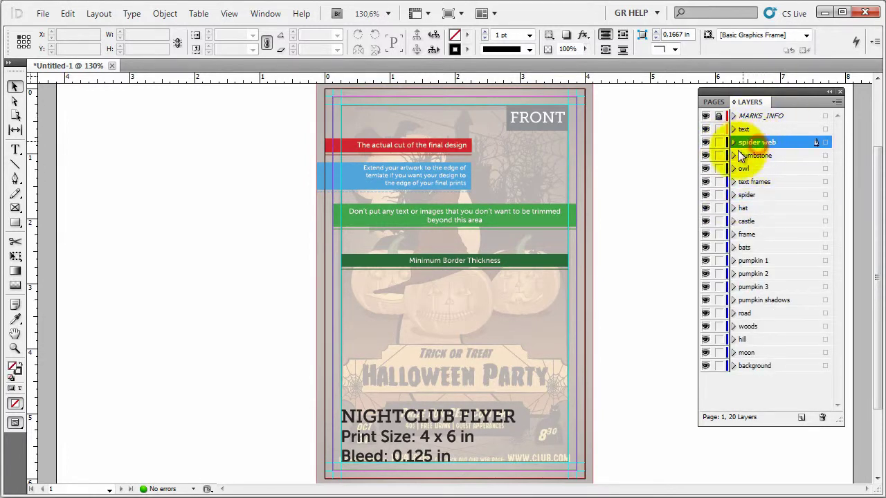
- Select MARKS_INFO and review its Layer Options, closing with OK unchanged
click(770, 116)
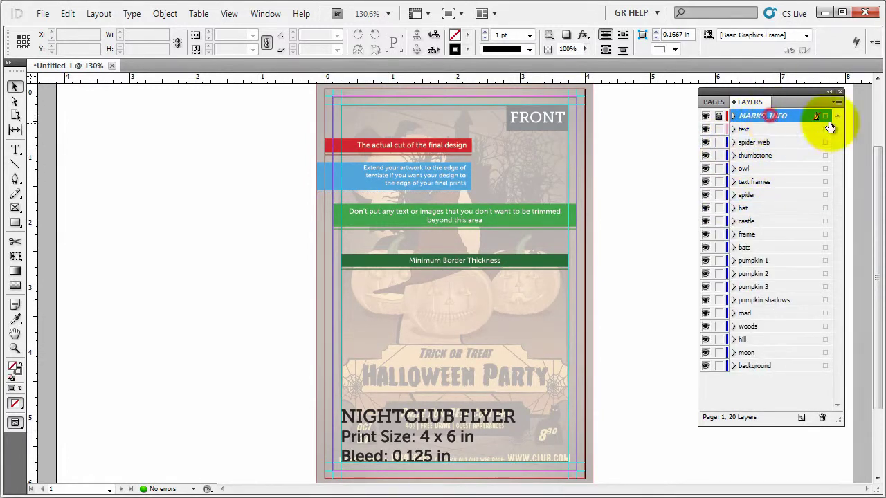
double_click(794, 116)
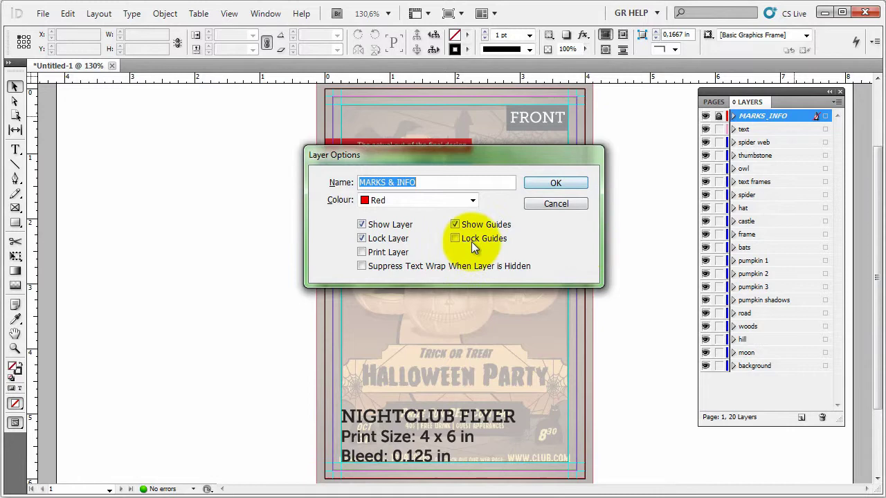
click(554, 185)
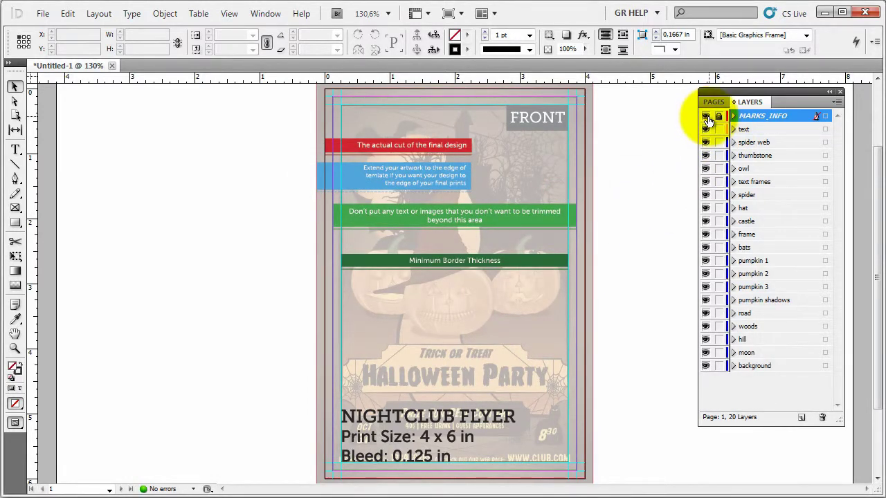
- Toggle the MARKS_INFO layer's visibility, leaving it hidden to reveal the artwork
click(706, 116)
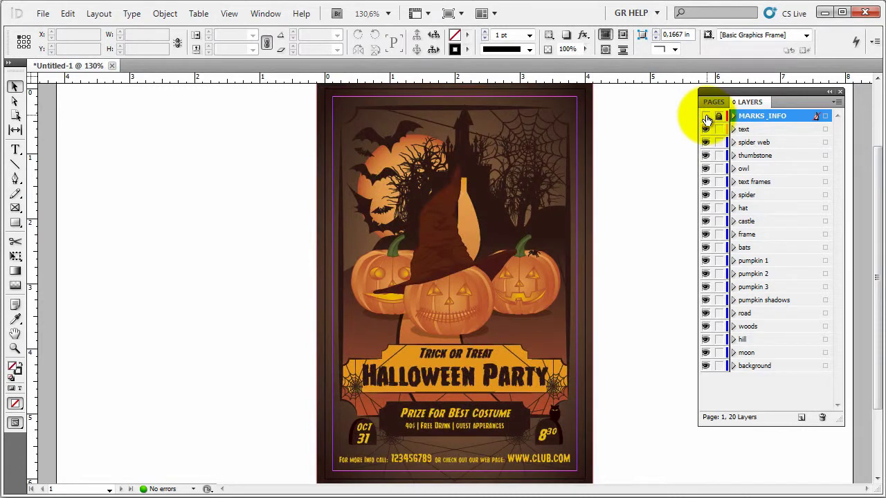
click(705, 116)
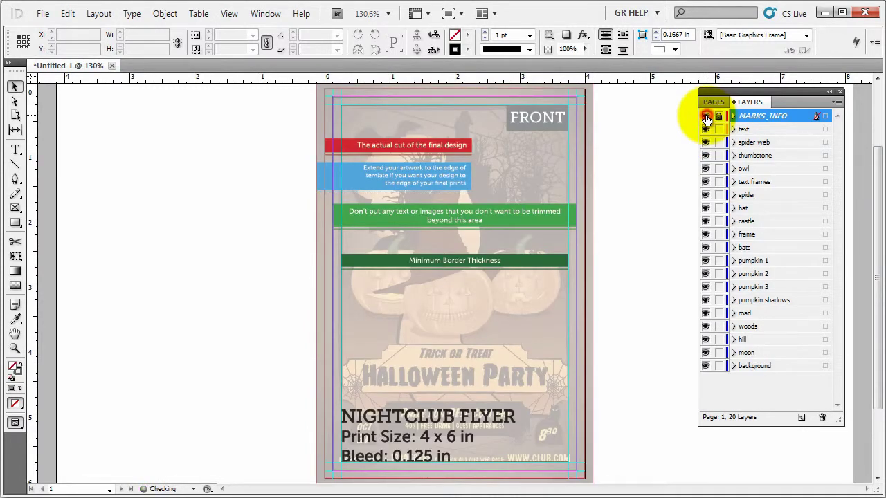
click(706, 116)
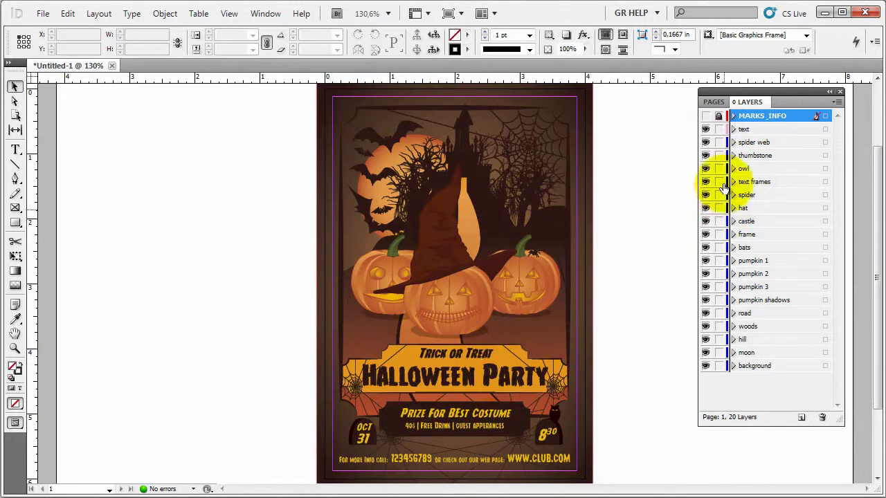
- In the Pages panel, select page 1 and open the A-FRONT master spread
click(714, 102)
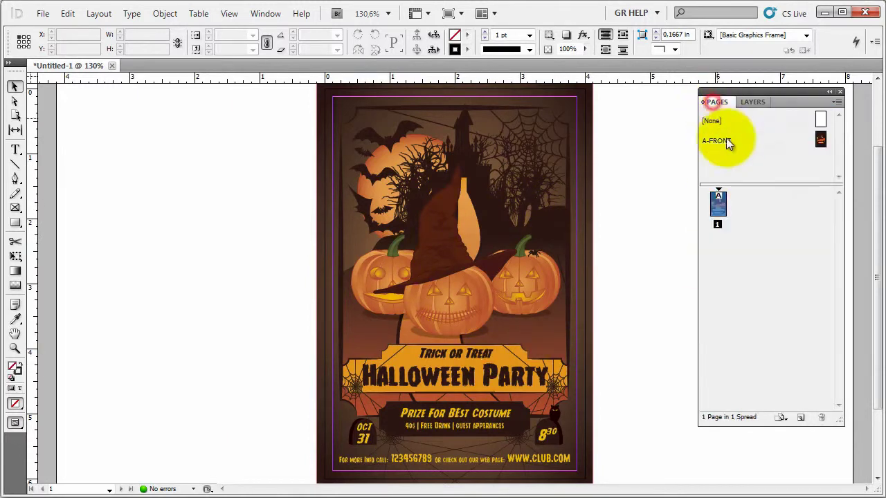
click(719, 204)
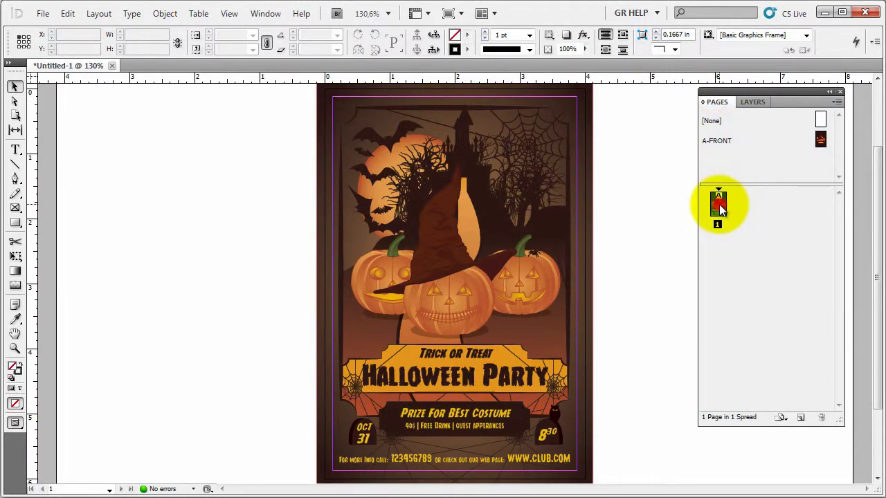
double_click(819, 140)
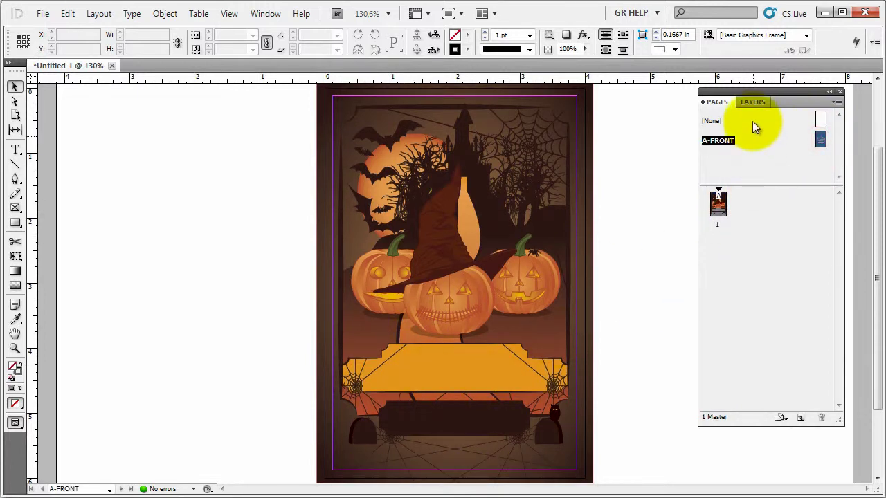
- Expand the thumbstone layer and select the left thumbstone's shadow object
click(753, 102)
click(734, 156)
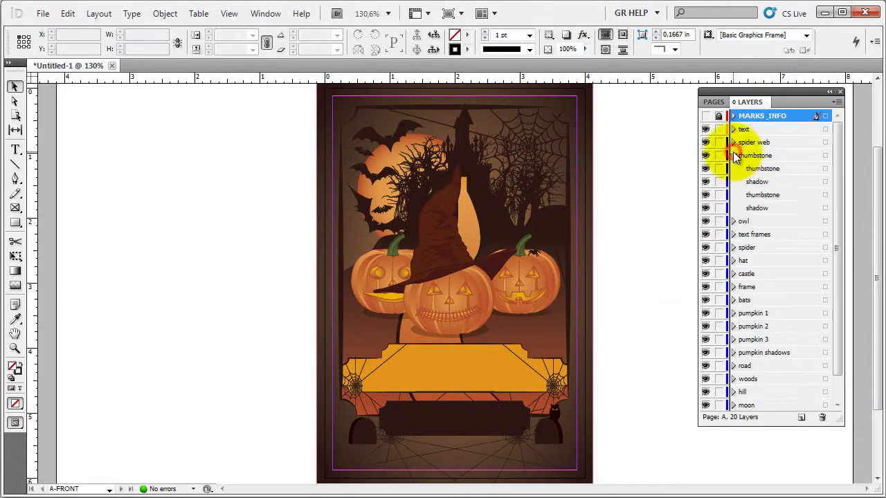
click(791, 168)
click(825, 169)
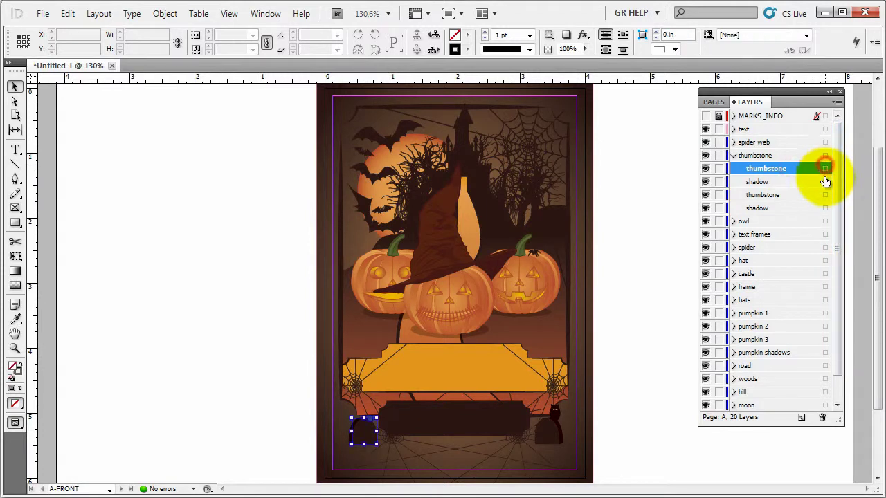
click(825, 182)
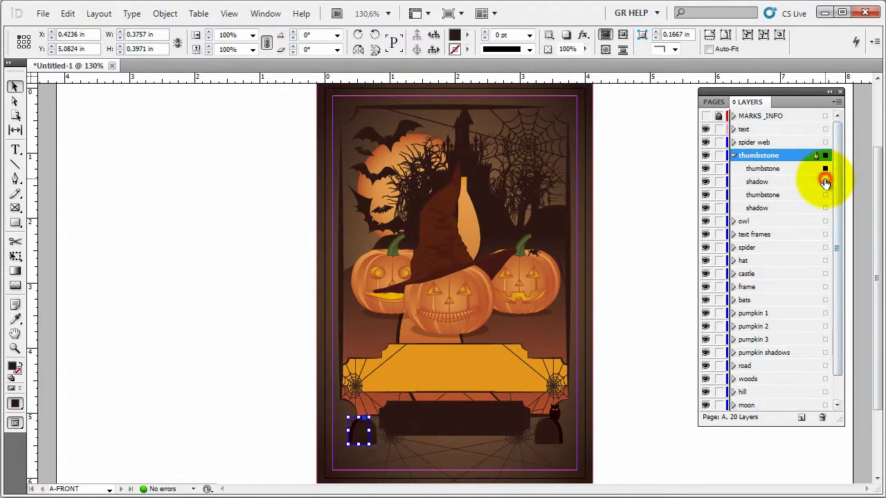
click(734, 156)
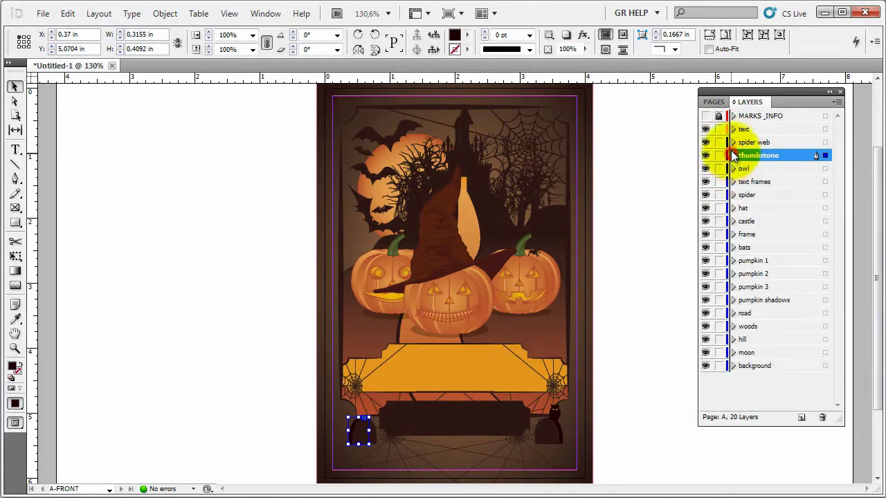
click(716, 102)
- Select page 1 and open the Swatches panel from Window > Colour
click(723, 201)
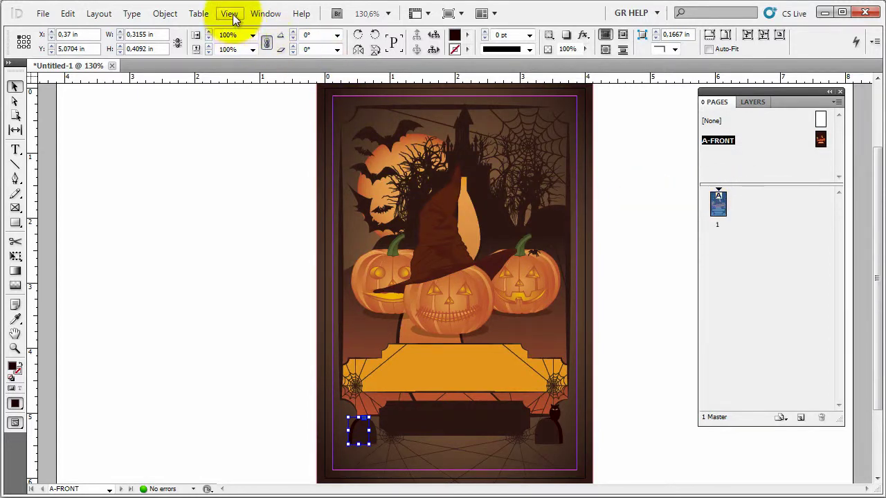
click(267, 14)
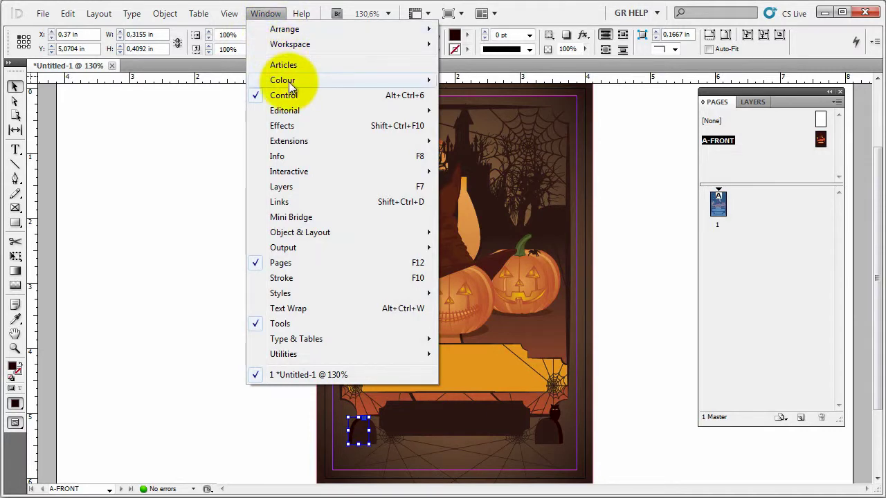
mouse_move(287, 82)
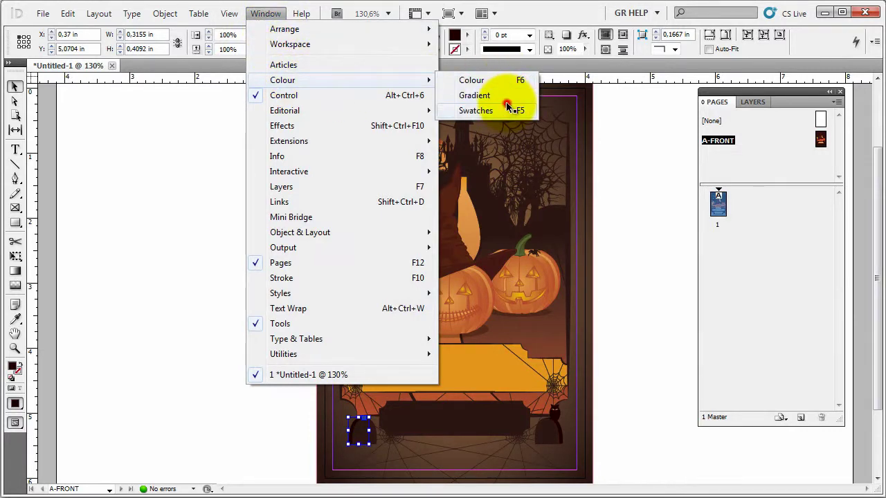
click(477, 111)
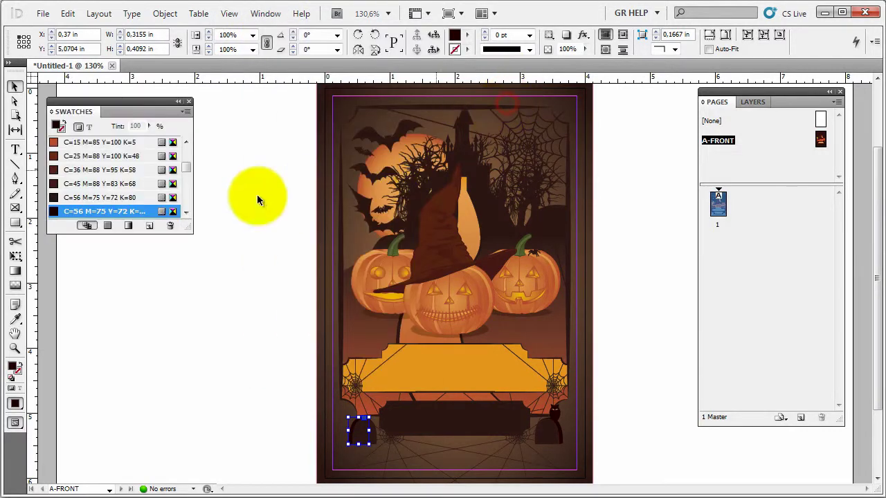
- Open the Gradient panel lower down and enlarge the Swatches list
click(262, 15)
mouse_move(282, 81)
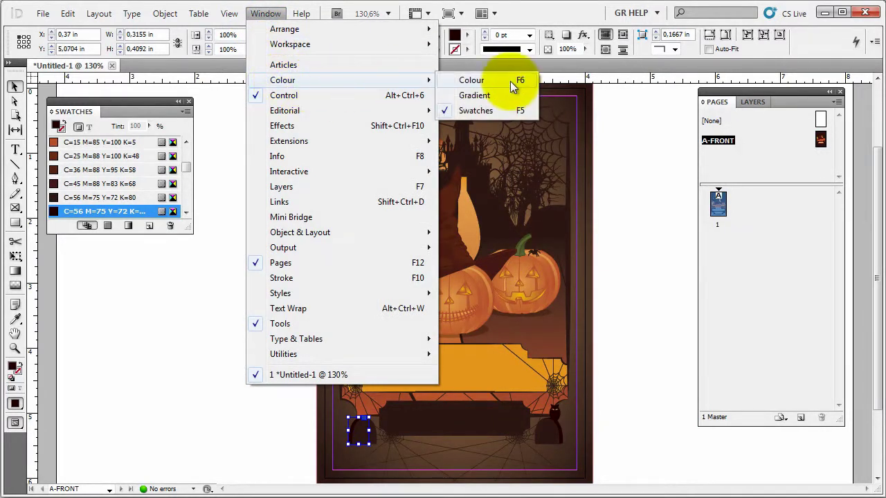
click(510, 97)
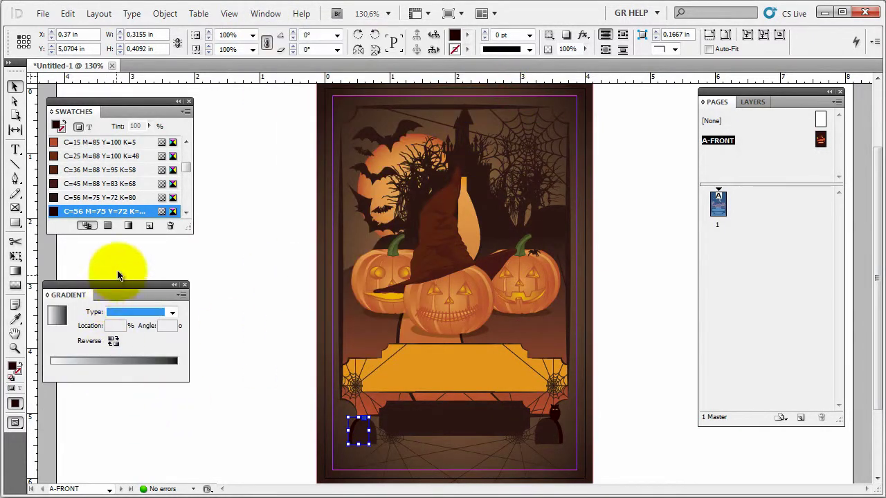
drag(120, 282, 121, 308)
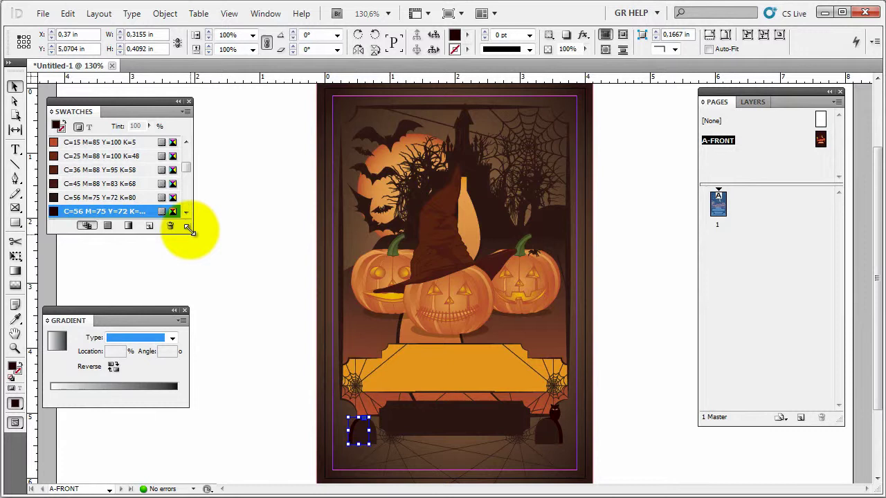
drag(189, 230, 189, 283)
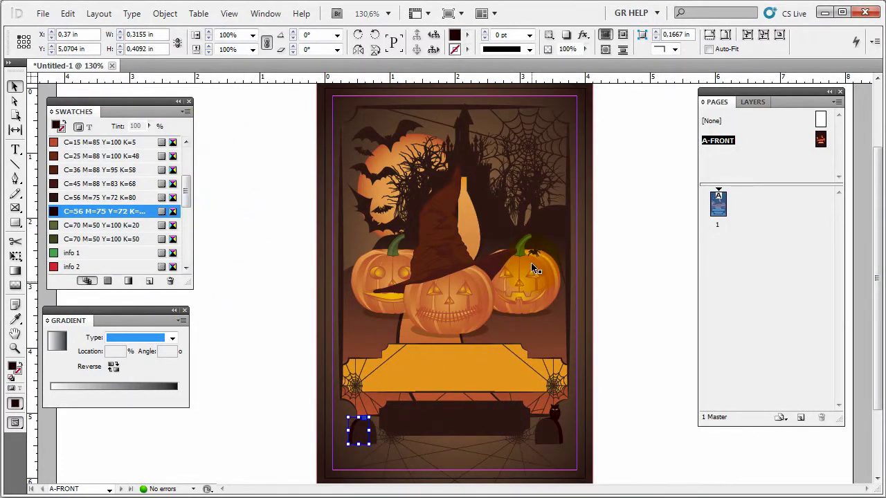
drag(190, 187, 192, 213)
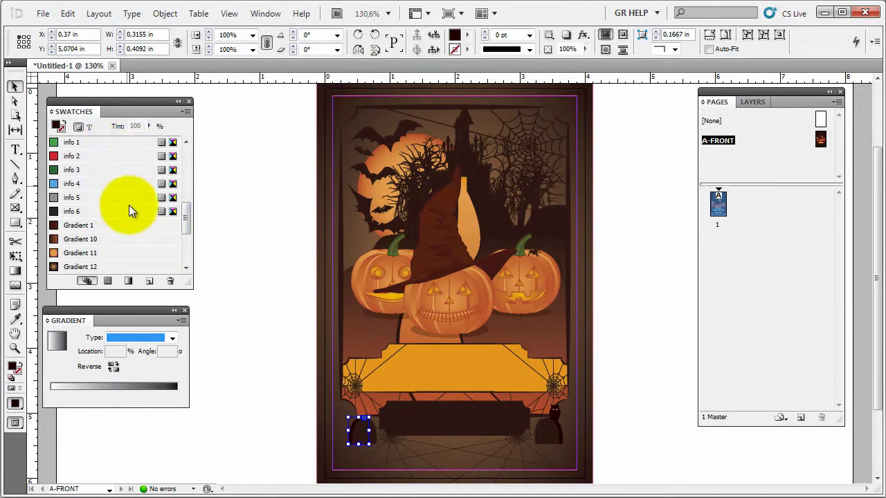
drag(190, 228, 191, 205)
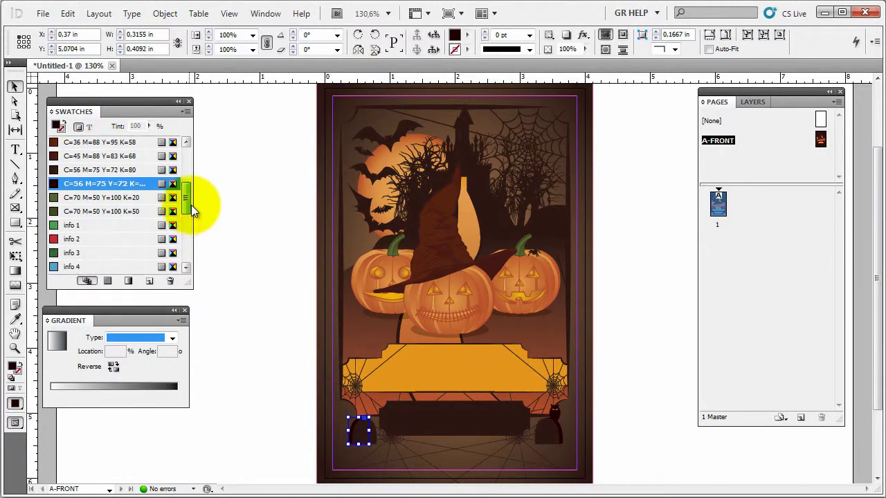
- Show then hide the MARKS_INFO guide layer again, returning to the Pages panel
click(753, 102)
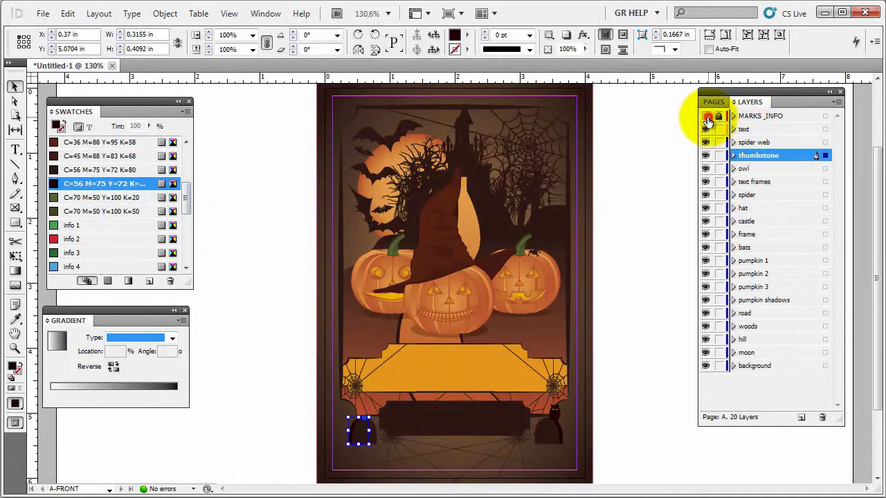
click(706, 117)
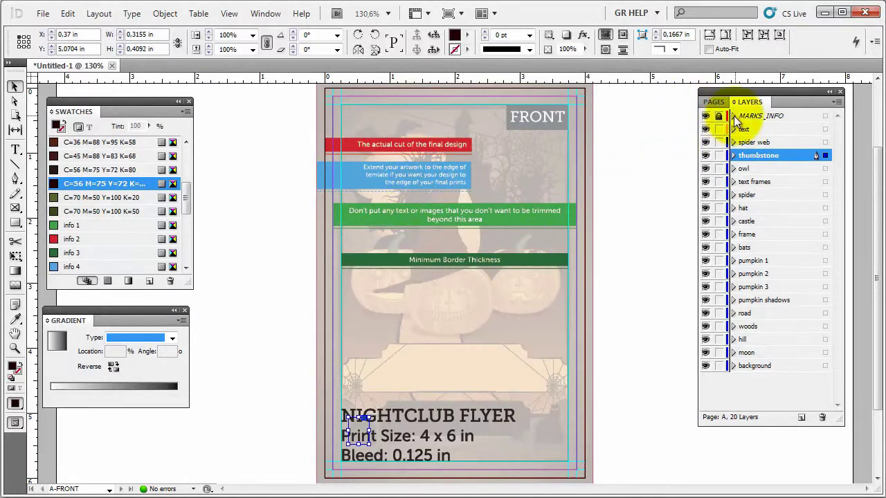
click(706, 116)
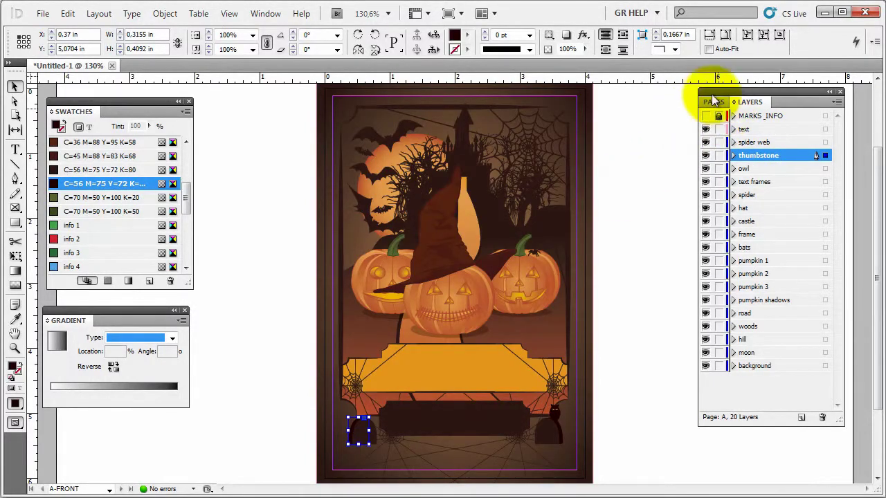
click(714, 102)
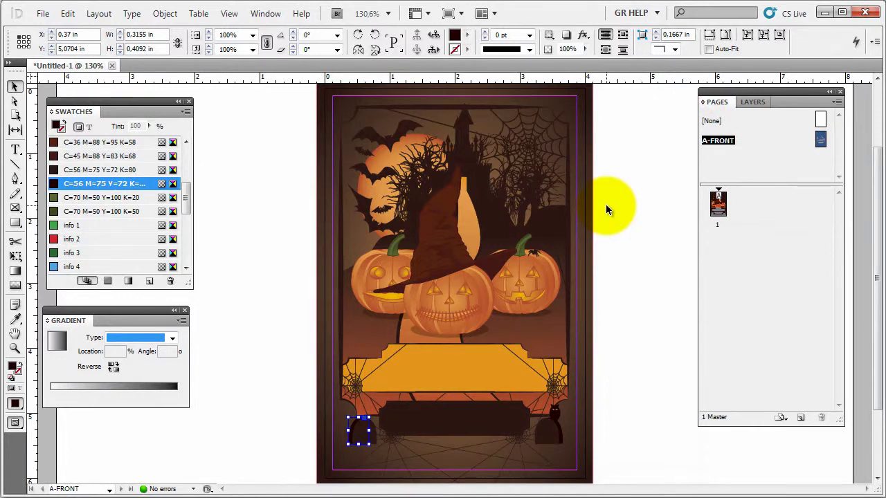
- Open the Effects panel and move it nearer the flyer
click(263, 15)
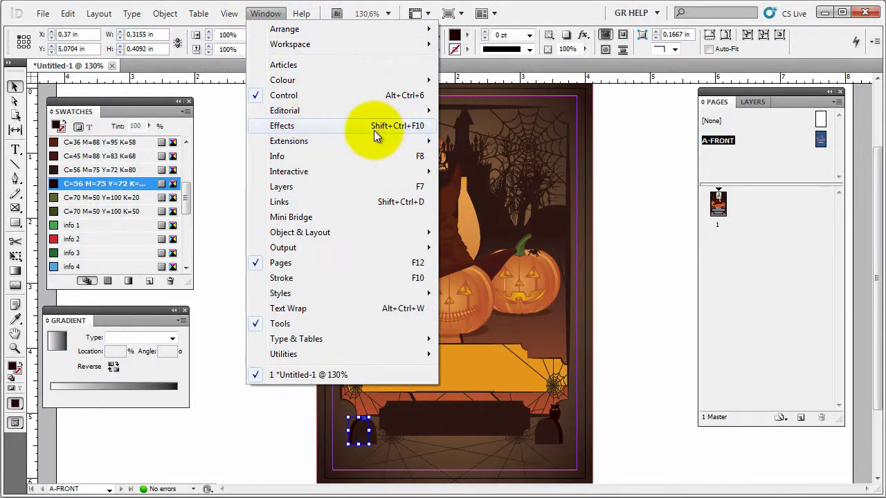
click(338, 128)
drag(808, 320, 320, 381)
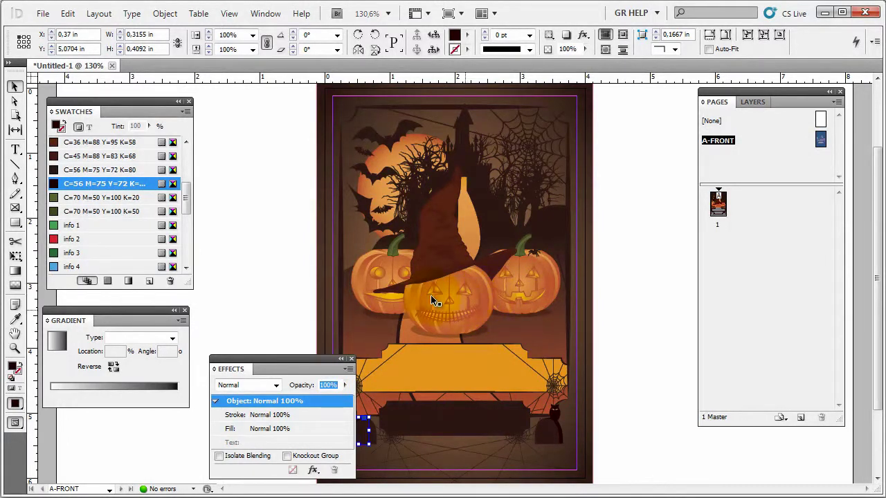
- Open the Character panel from Type & Tables and move it aside
click(270, 17)
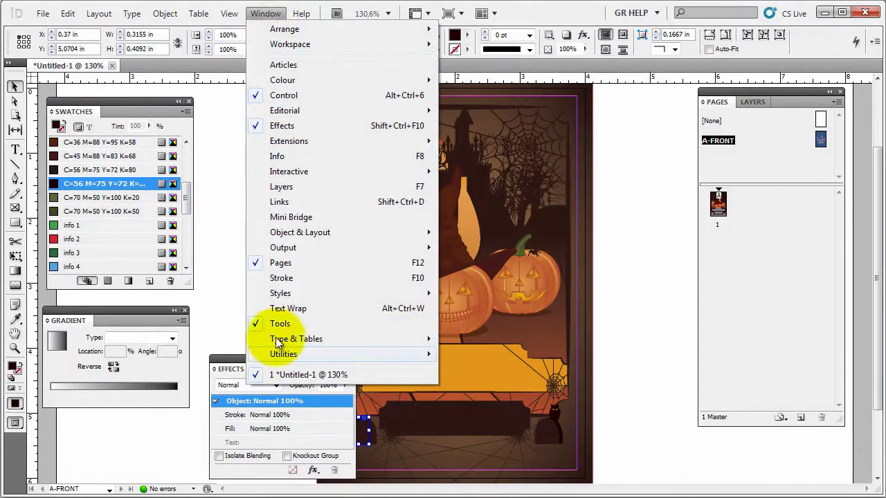
mouse_move(277, 342)
click(510, 340)
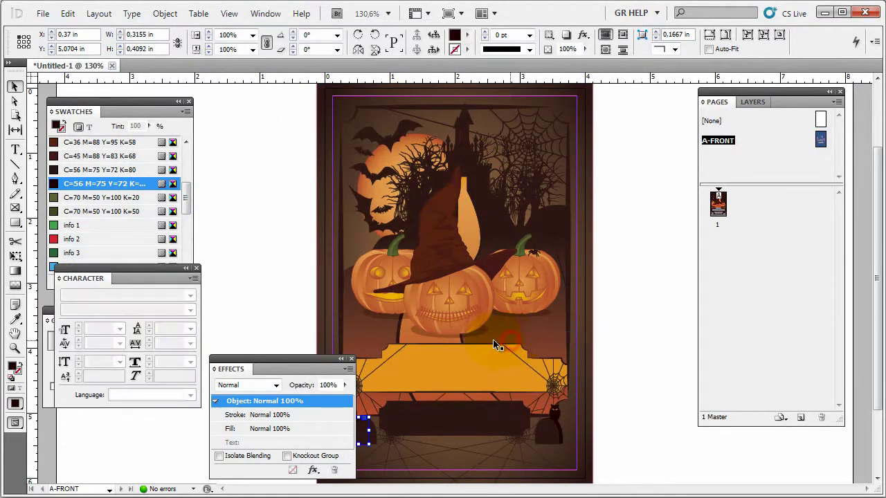
drag(129, 278, 651, 424)
- Collapse the Character, Effects and Gradient panels to icons and reposition them
click(753, 338)
click(341, 358)
drag(279, 357, 251, 446)
click(175, 310)
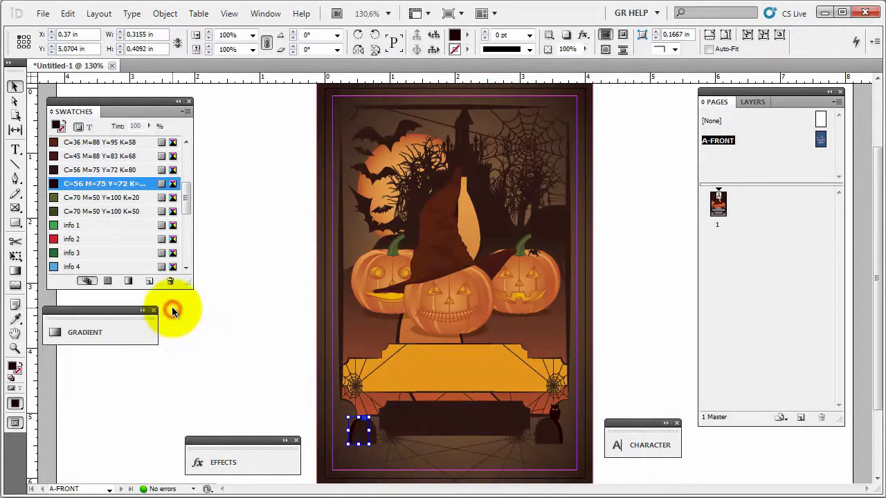
drag(119, 308, 130, 364)
- Deselect the shadow object and try the frames near the witch hat, pumpkins and castle
click(237, 328)
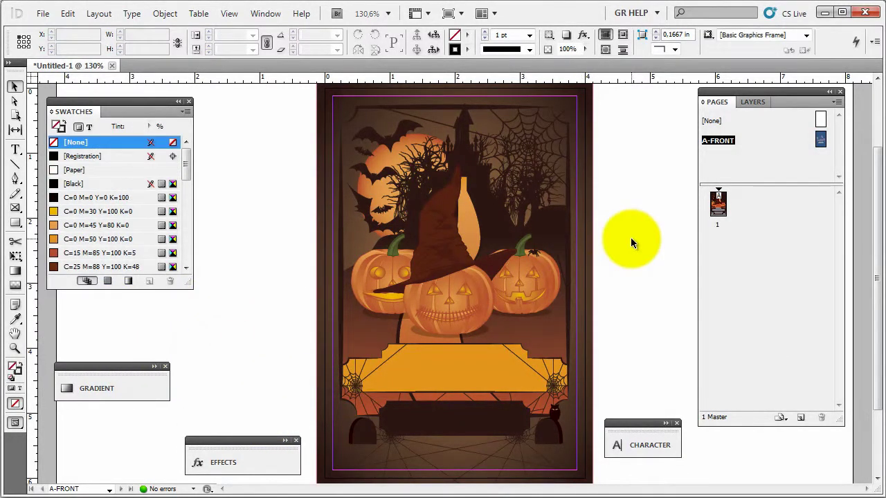
click(822, 142)
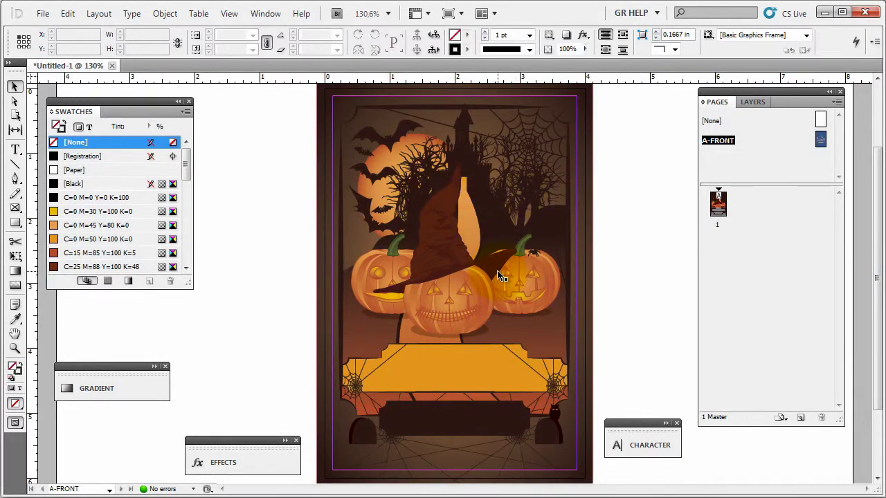
click(506, 213)
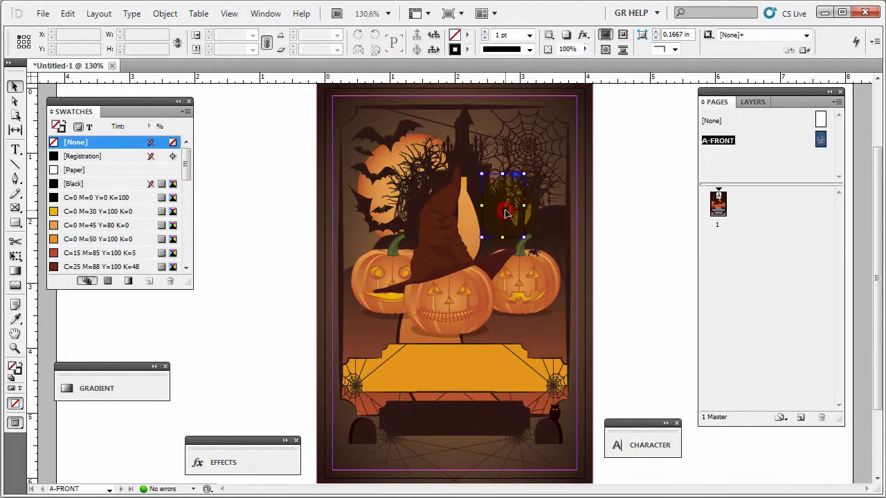
click(617, 241)
click(562, 227)
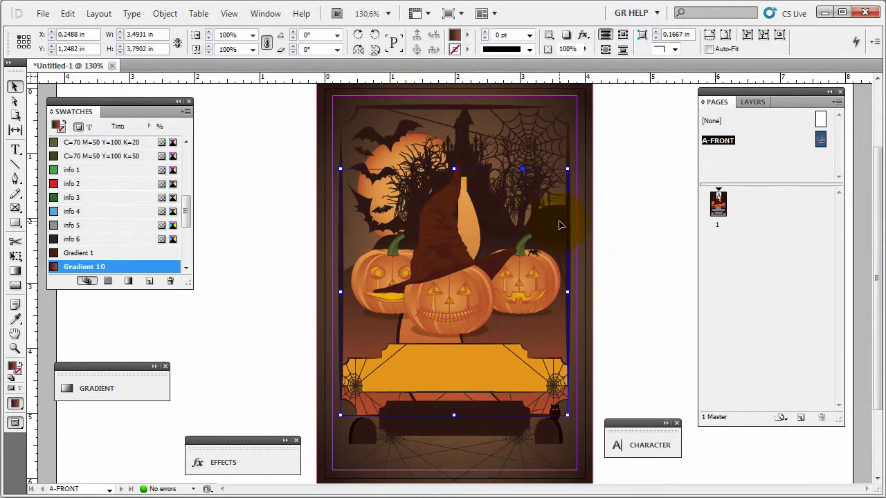
click(462, 128)
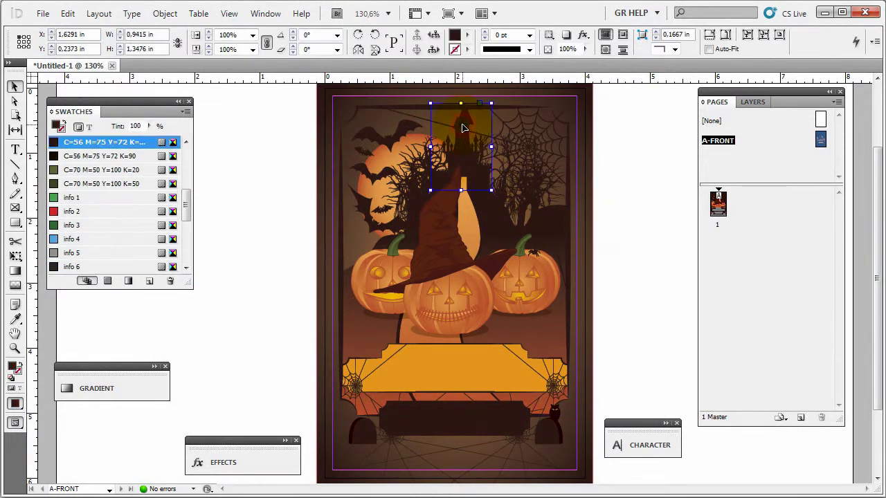
- Select the larger castle frame and enlarge it down and to the left
click(612, 181)
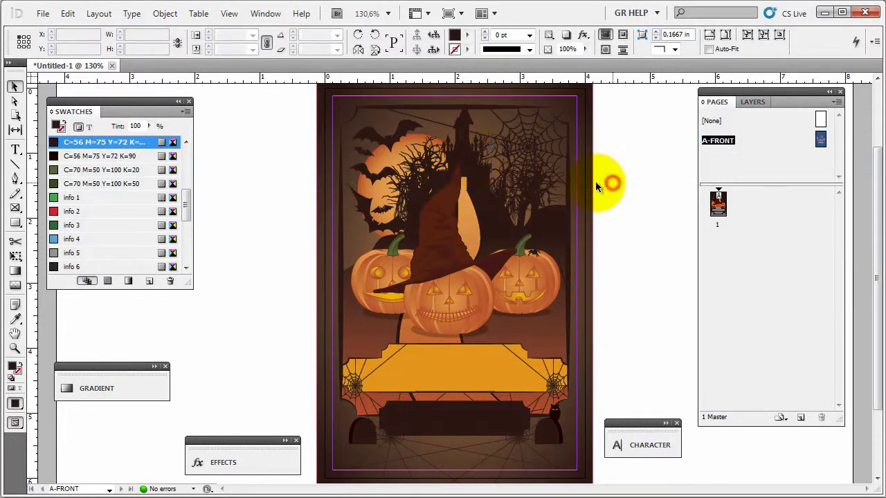
click(472, 125)
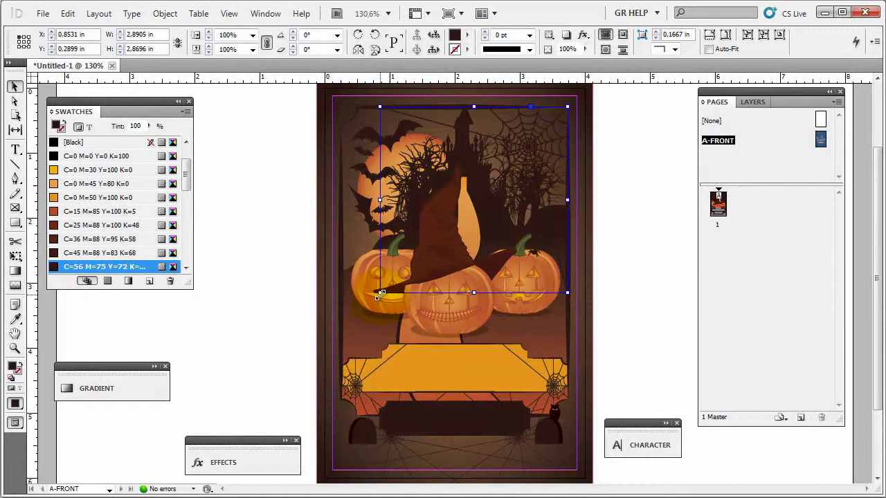
drag(380, 293, 365, 310)
click(655, 230)
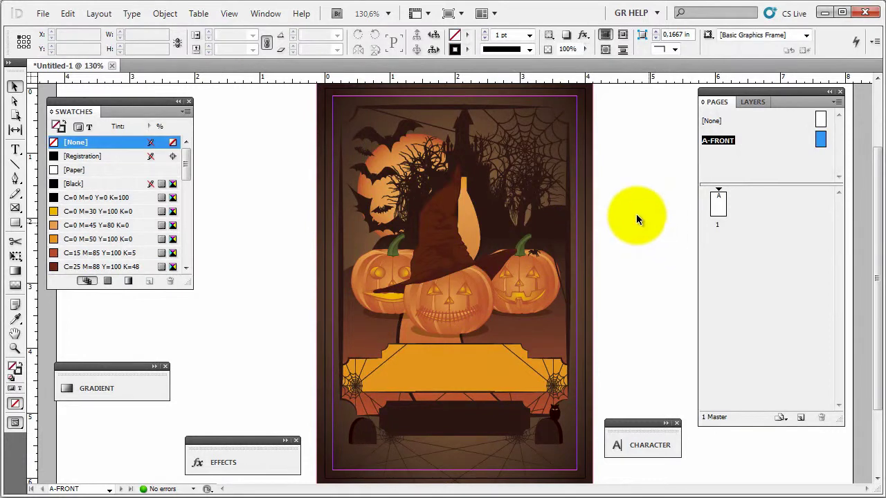
- Select and deselect the upper image frame, then click the pasteboard to deselect
click(622, 145)
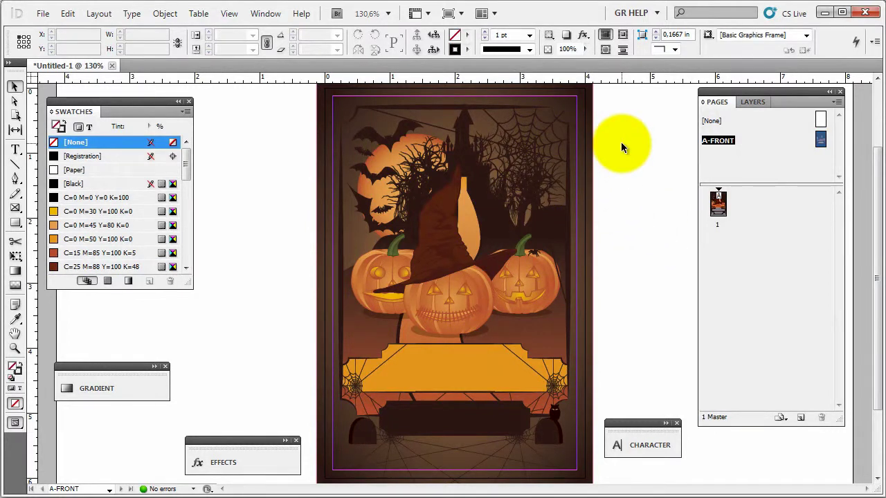
click(561, 137)
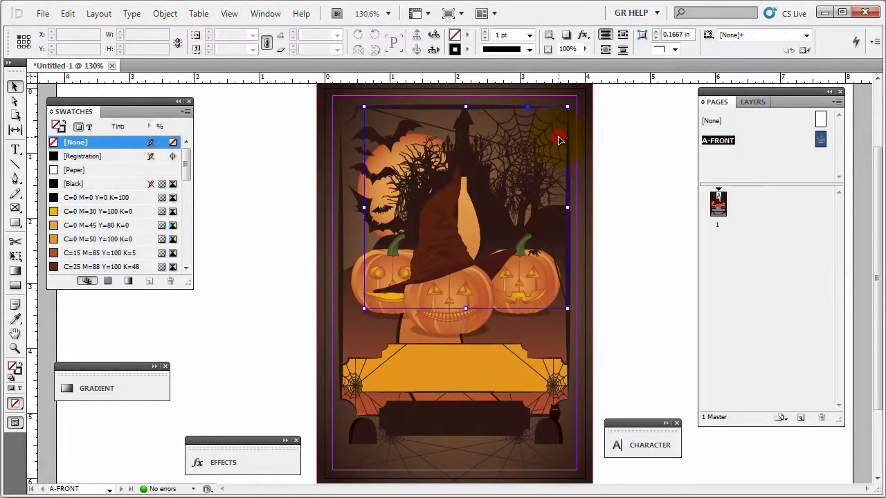
click(623, 173)
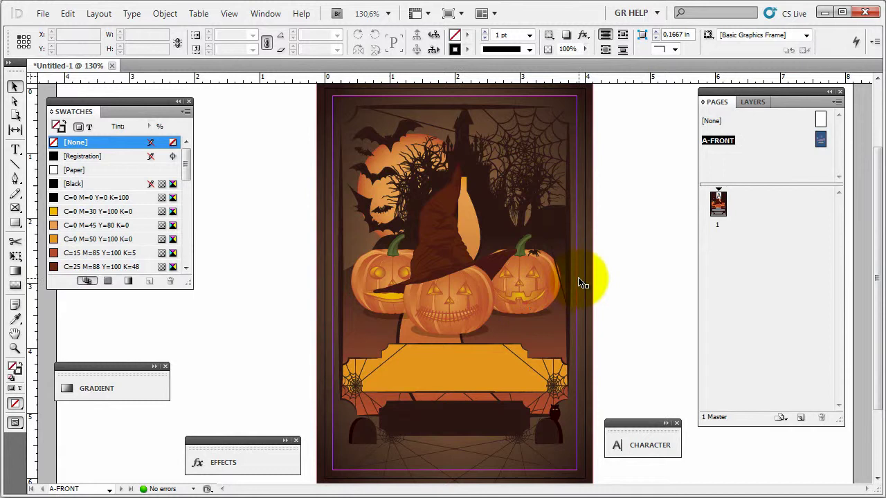
click(608, 210)
click(250, 278)
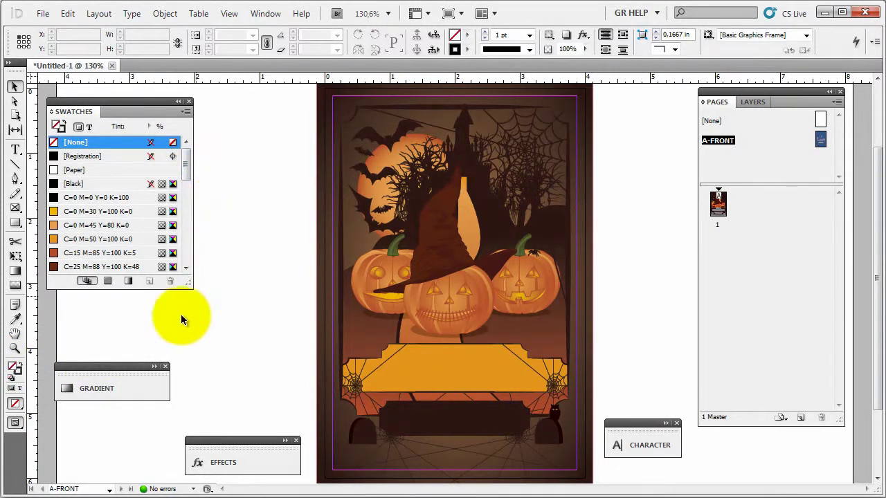
- Enter C 50, M 0, Y 100, K 0 in the Fill colour picker and add it as a CMYK swatch
double_click(13, 369)
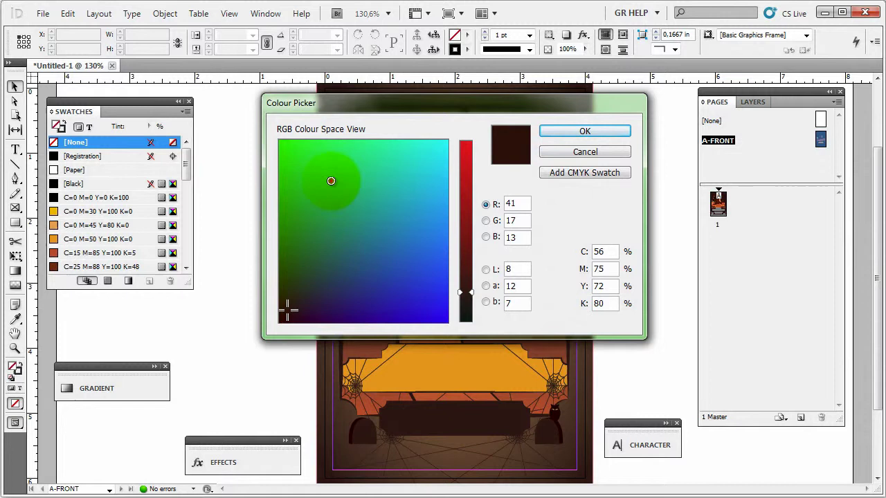
click(384, 212)
click(370, 195)
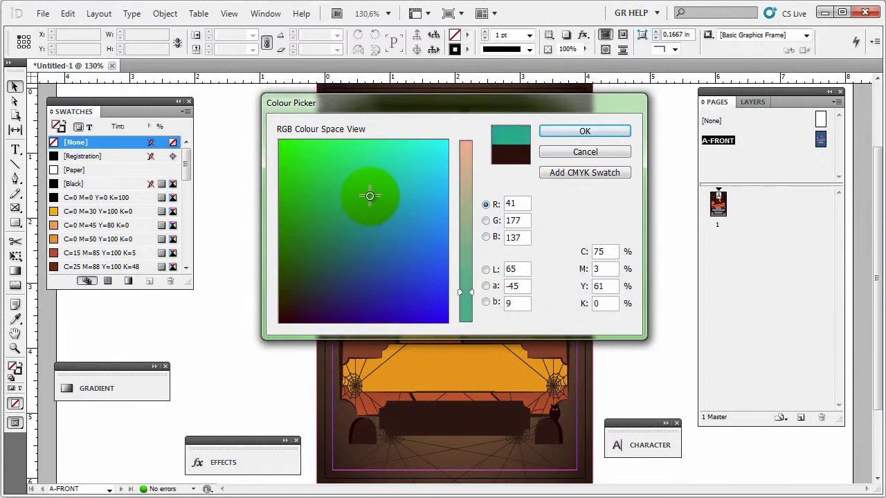
click(612, 252)
text(50)
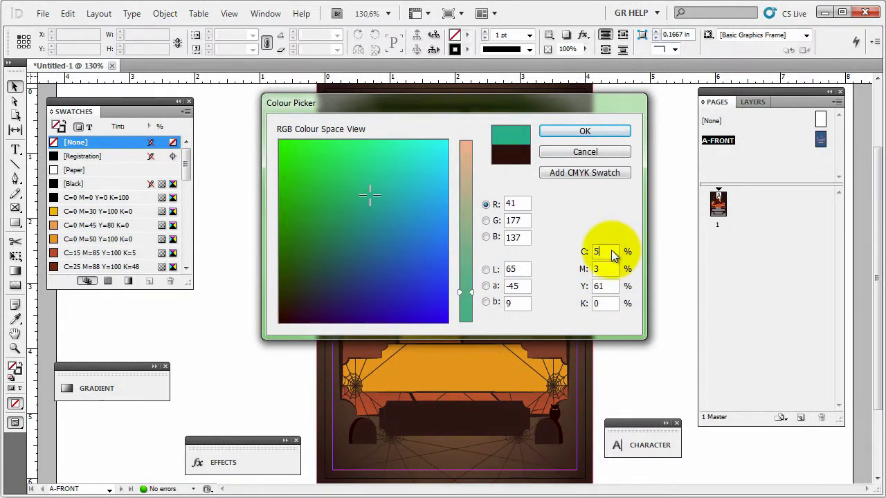
key(Tab)
text(0)
key(Tab)
text(100)
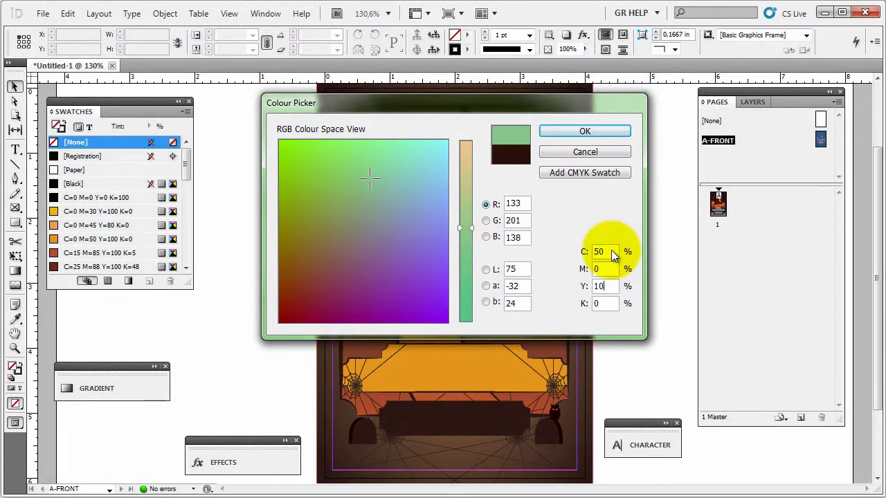
key(Tab)
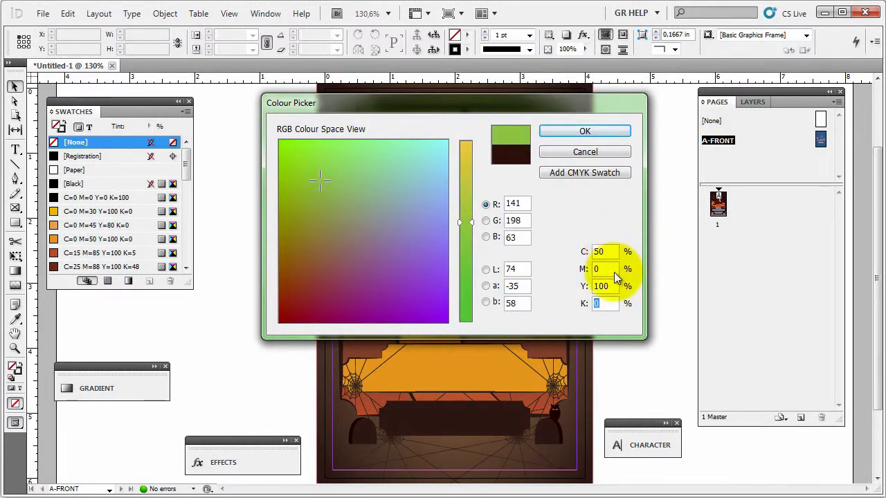
click(615, 271)
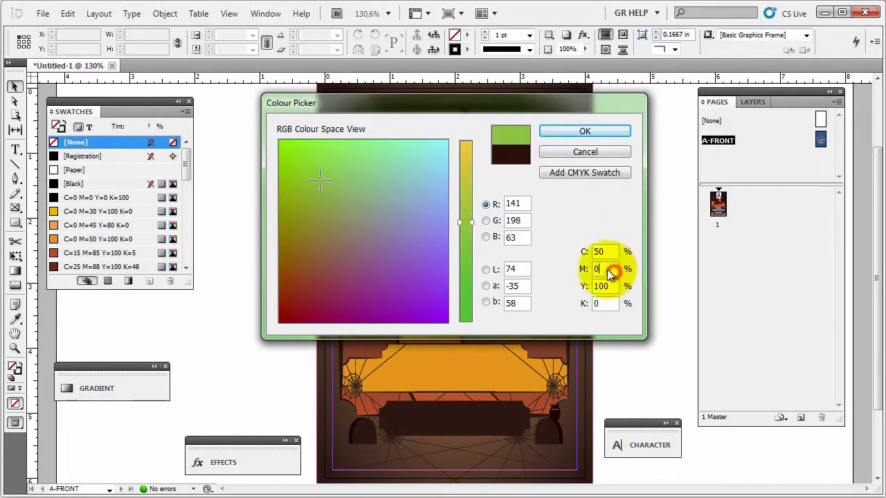
click(585, 174)
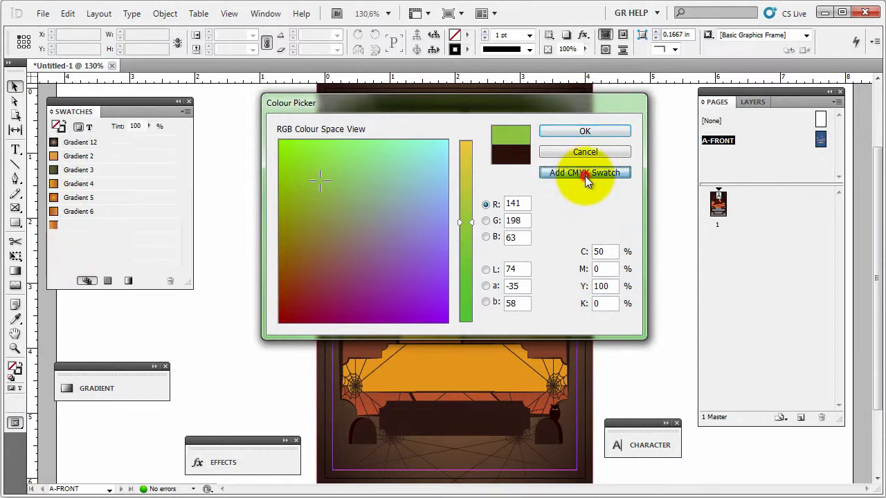
click(585, 127)
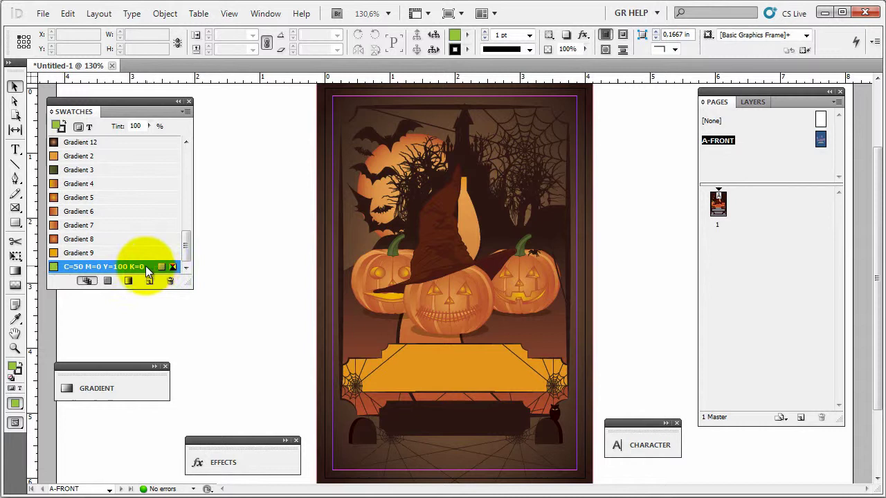
- Delete the green swatch and inspect the C=0 M=30 Y=100 K=0 swatch options unchanged
click(170, 281)
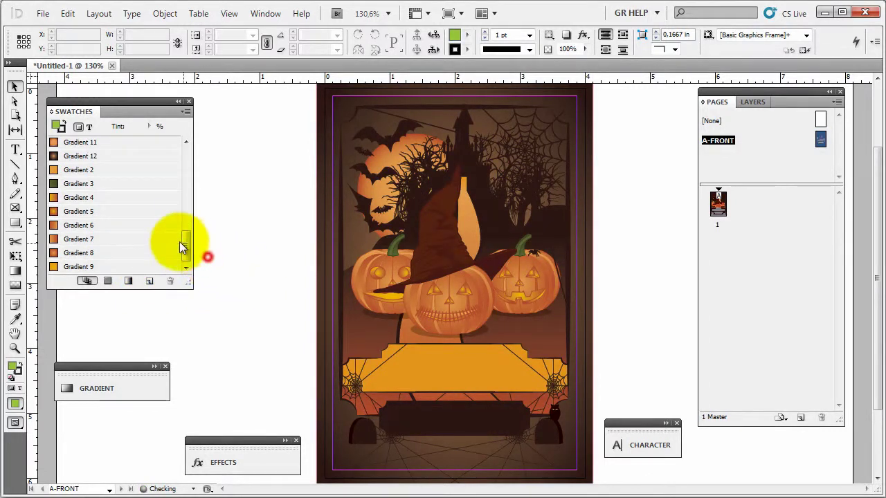
drag(189, 250, 187, 177)
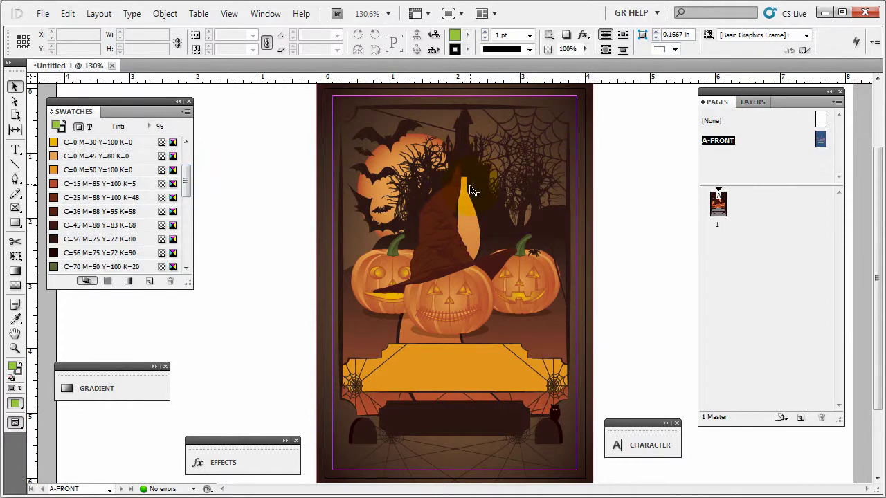
double_click(129, 141)
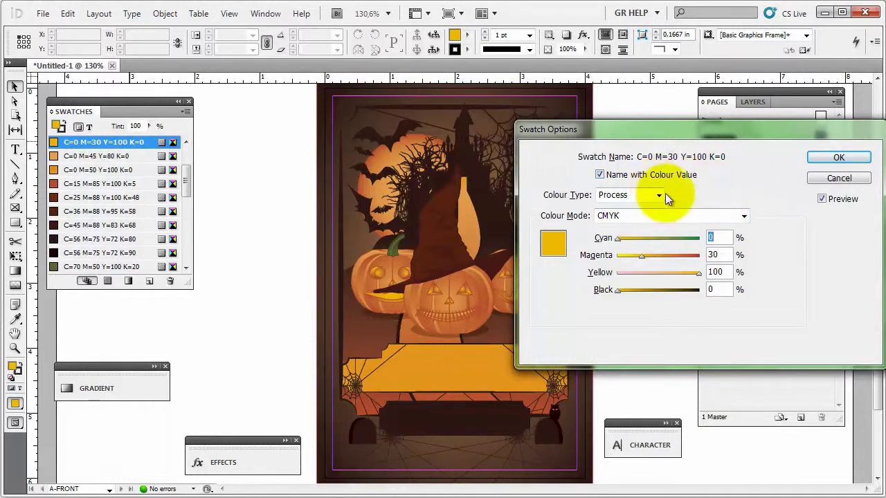
click(661, 194)
click(662, 194)
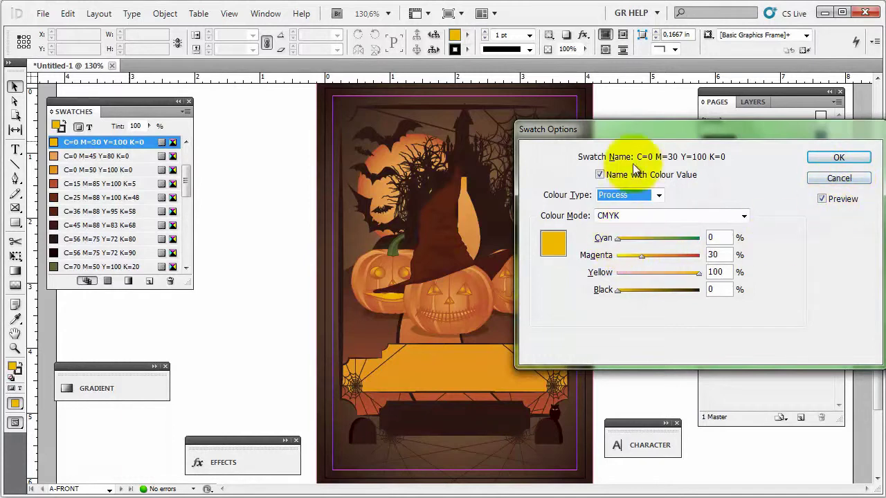
drag(641, 129, 592, 211)
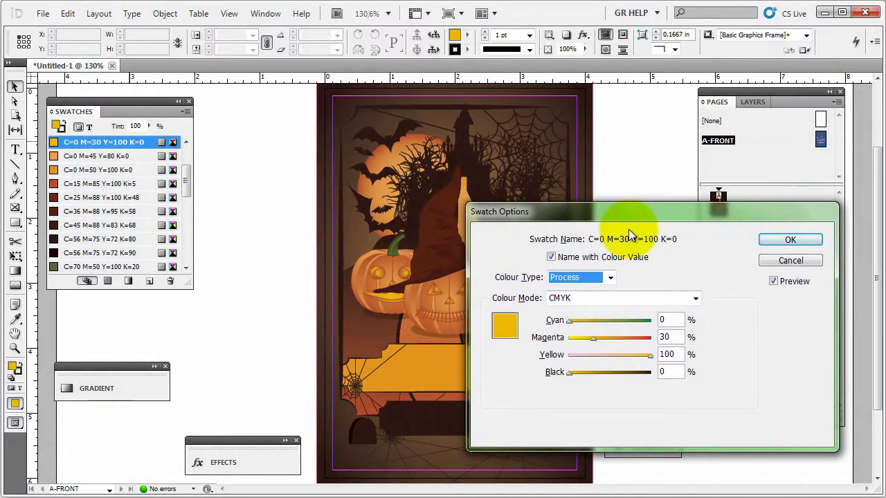
click(787, 260)
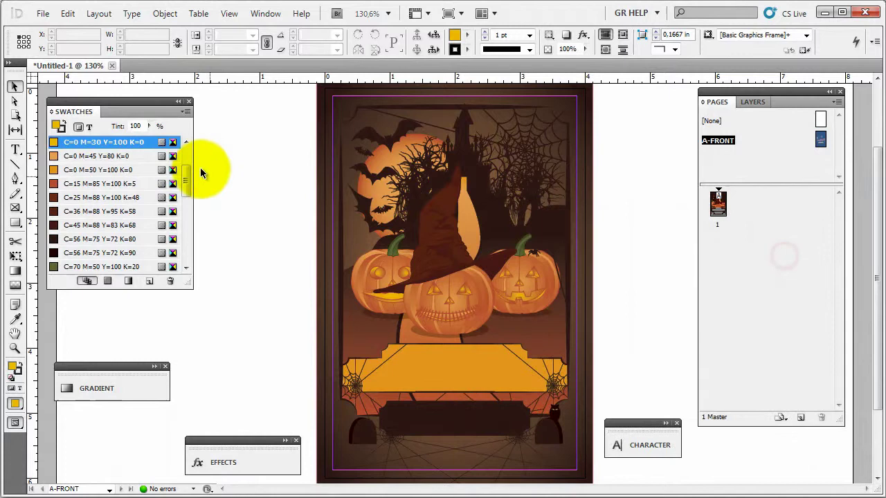
- Inspect the C=36 M=88 Y=95 K=58 swatch's options without changes
scroll(188, 180, down, 1)
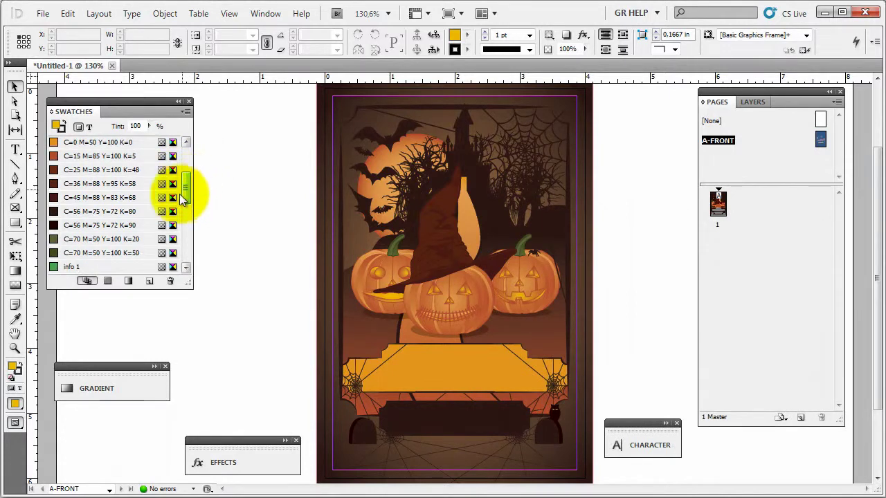
double_click(129, 184)
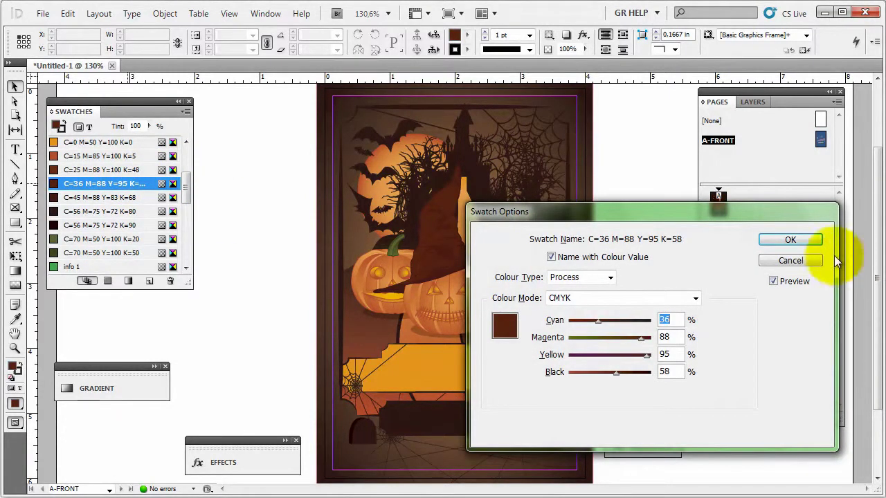
click(774, 261)
- Preview reduced magenta on the C=45 M=88 Y=83 K=68 hat swatch, then cancel
double_click(79, 200)
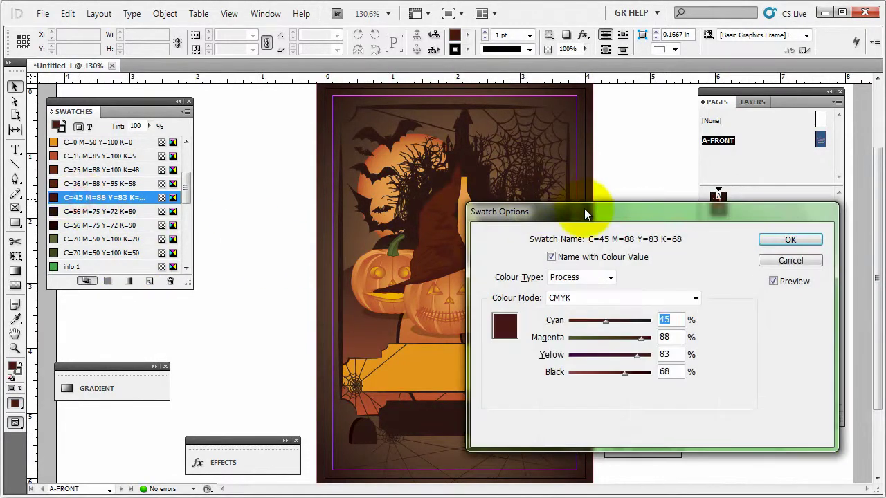
drag(632, 188, 615, 222)
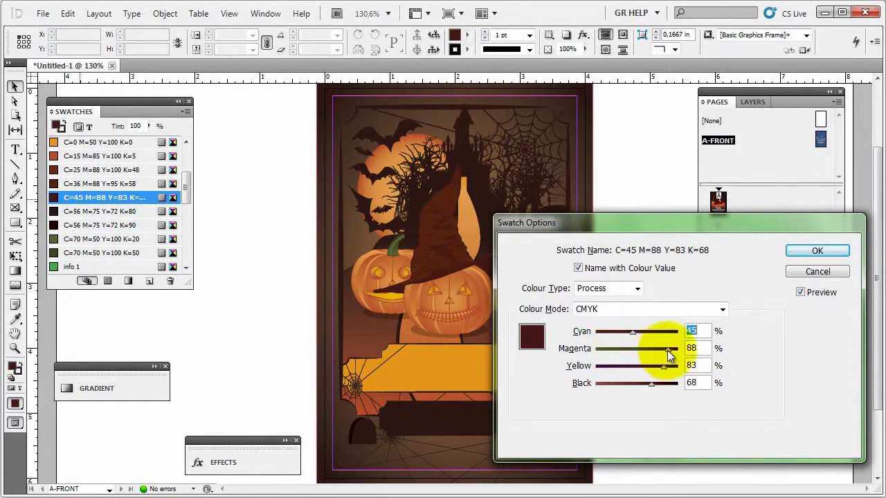
drag(667, 350, 589, 360)
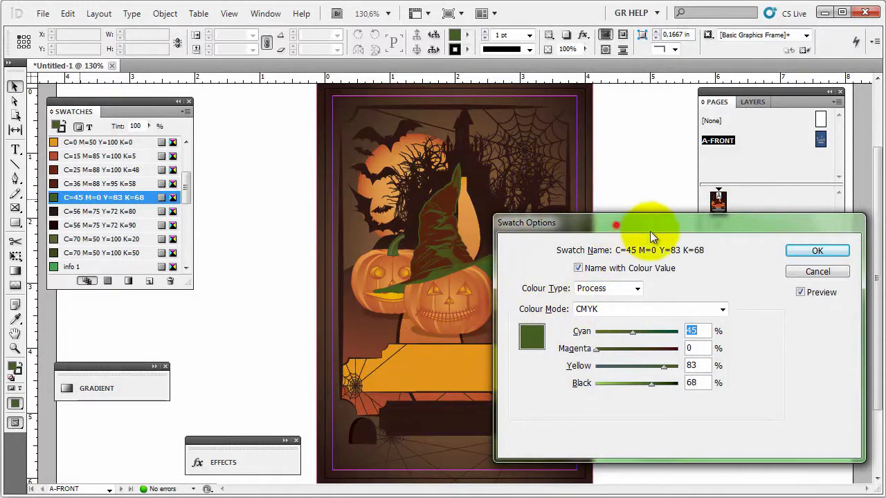
drag(616, 225, 639, 238)
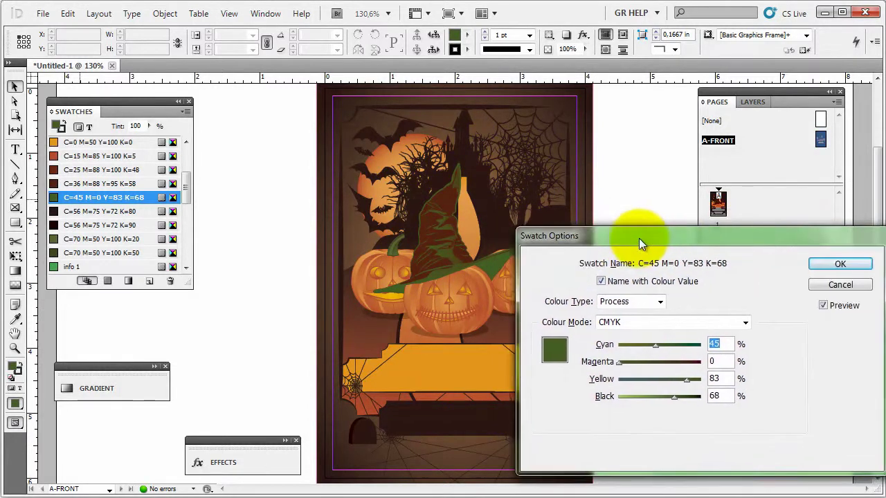
click(819, 283)
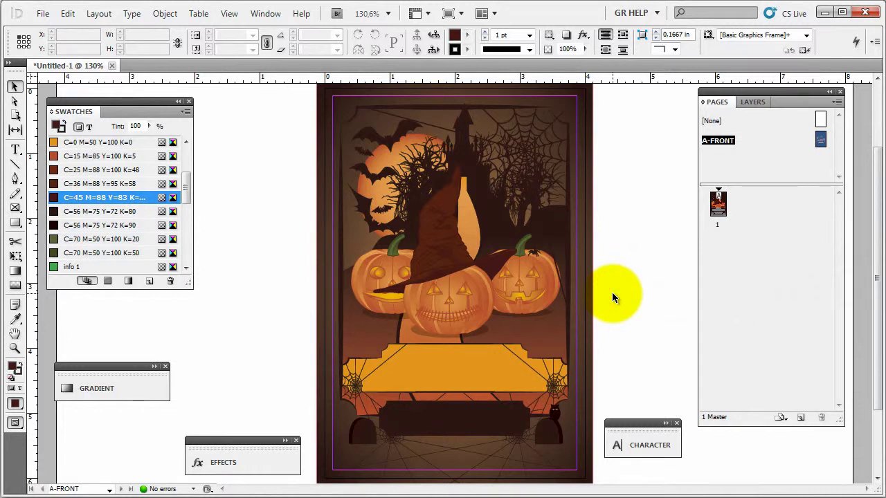
- Expand the Gradient panel and load a linear gradient into it
click(86, 390)
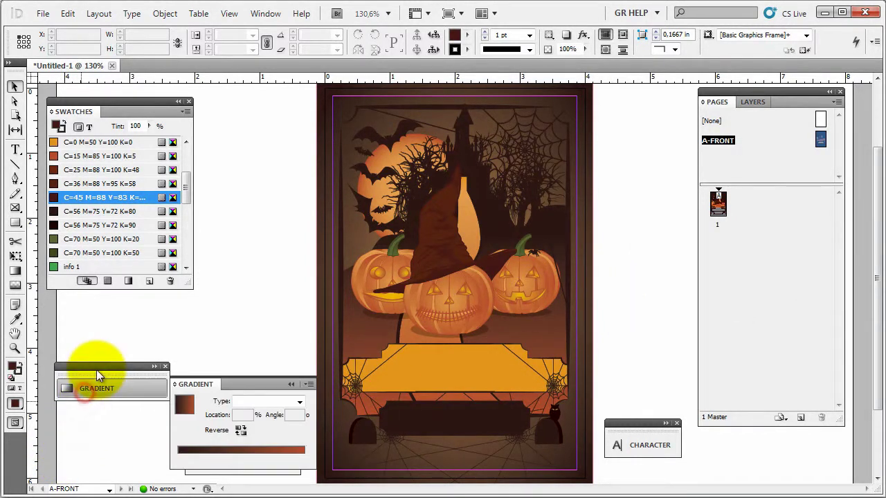
drag(96, 371, 88, 346)
click(81, 360)
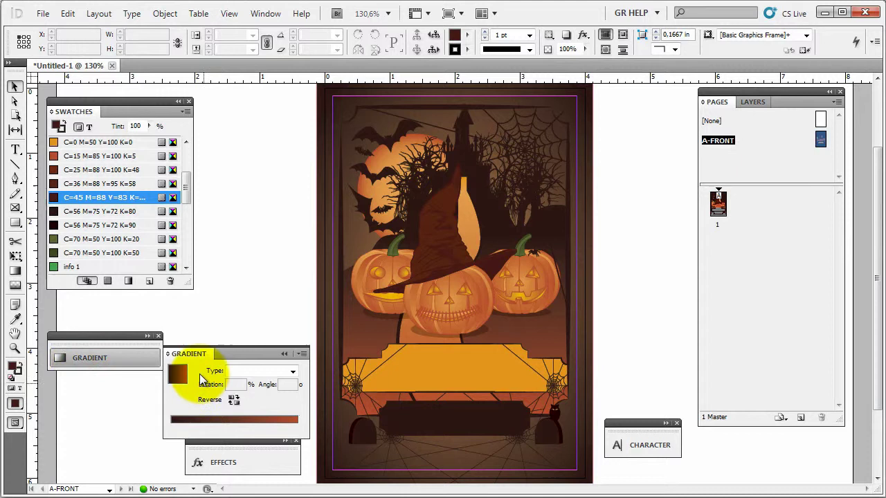
click(177, 375)
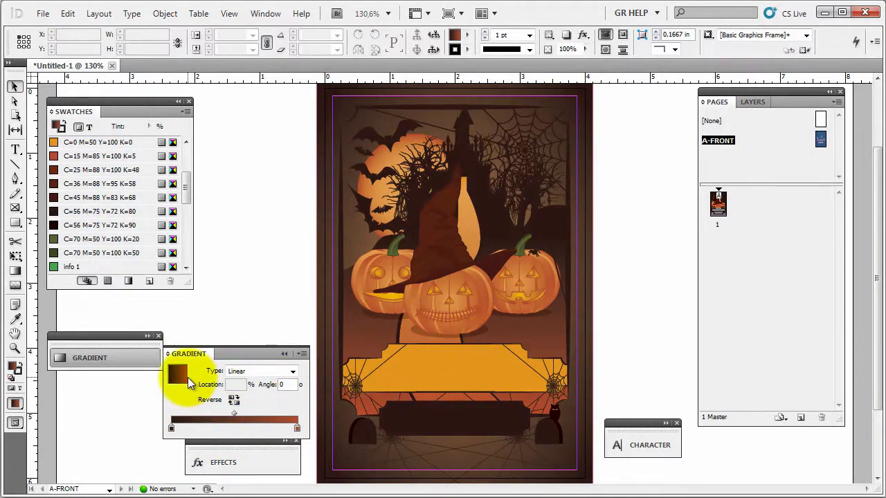
- Drag the gradient onto the poster artwork and select its left colour stop
drag(187, 377, 454, 266)
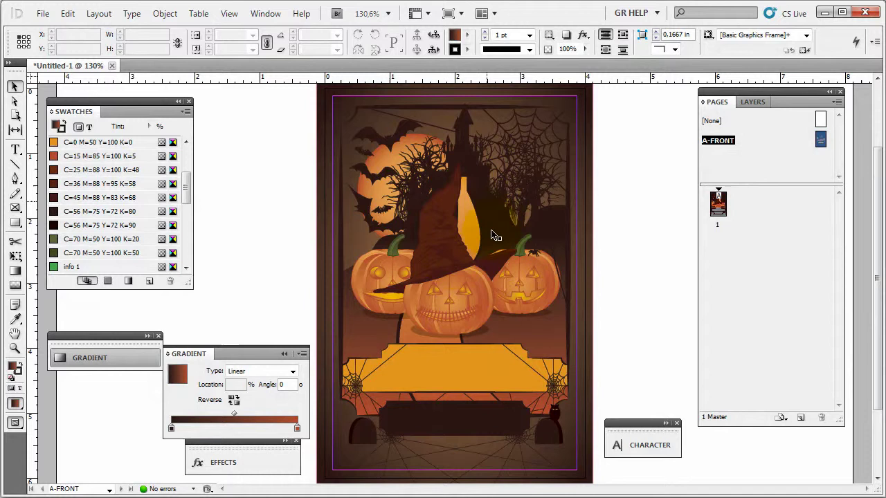
click(171, 427)
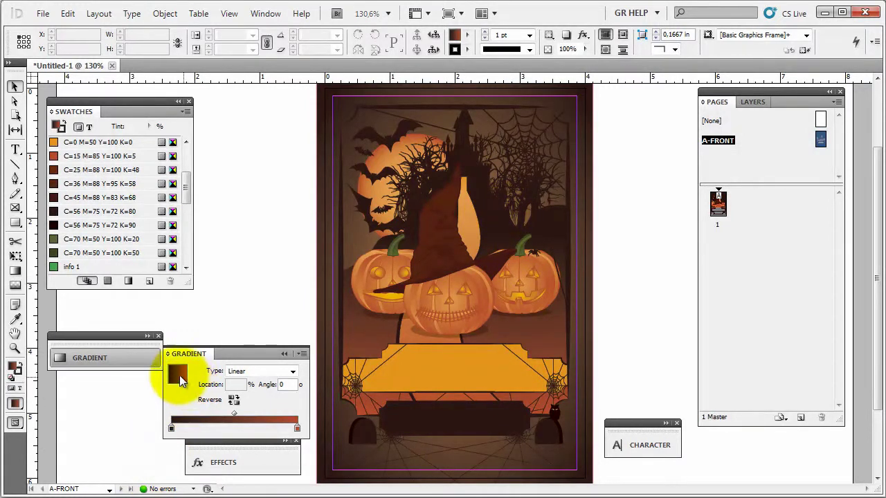
click(171, 429)
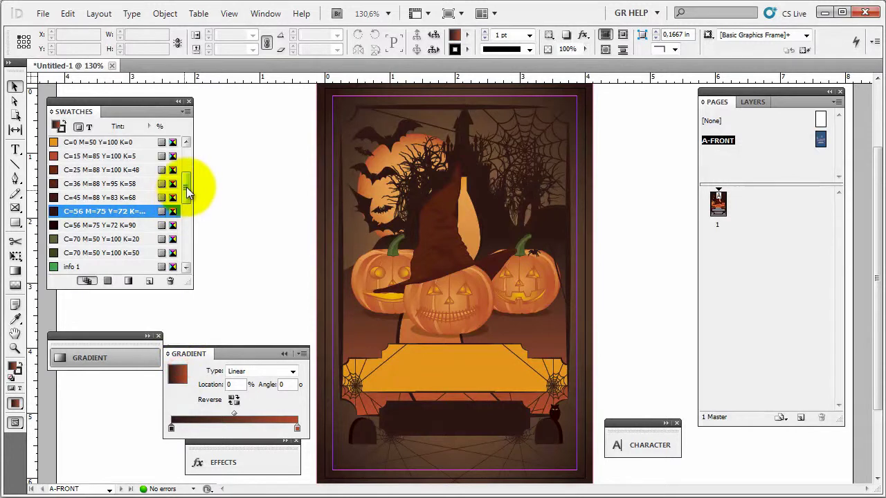
- Bring the Gradient swatches into view and expand the Gradient panel beside Swatches
drag(186, 187, 191, 235)
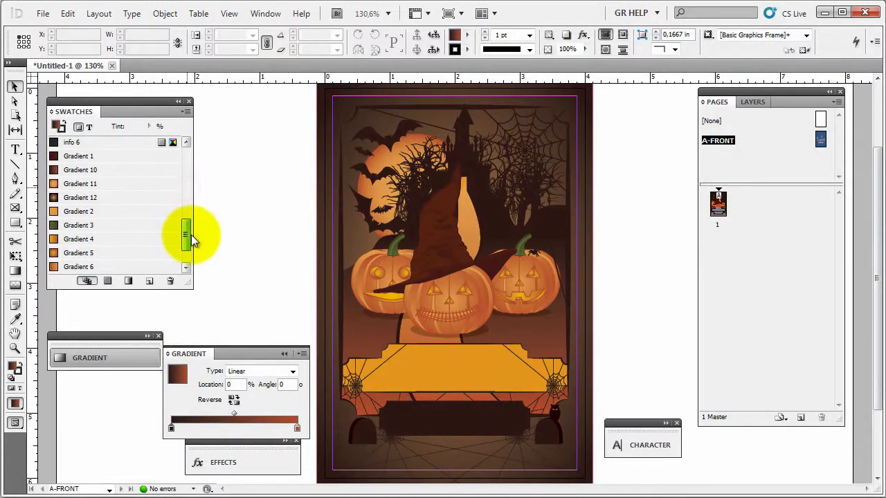
click(119, 359)
click(119, 359)
click(148, 337)
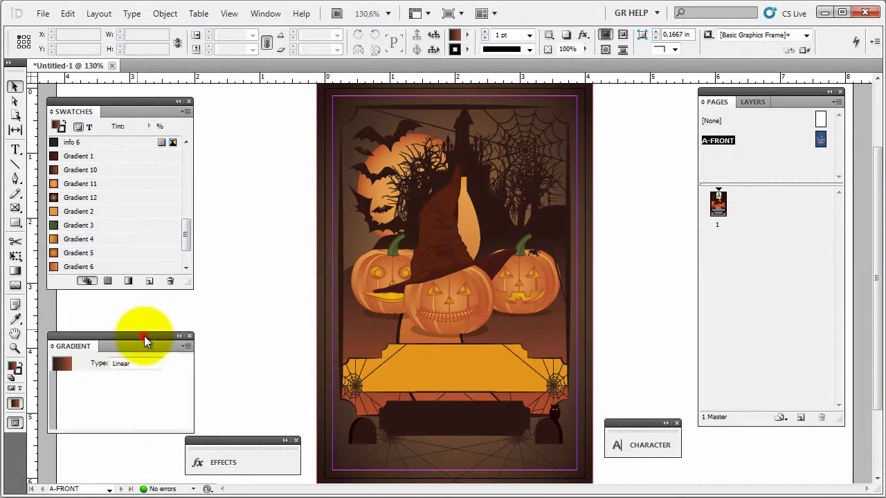
drag(132, 339, 184, 300)
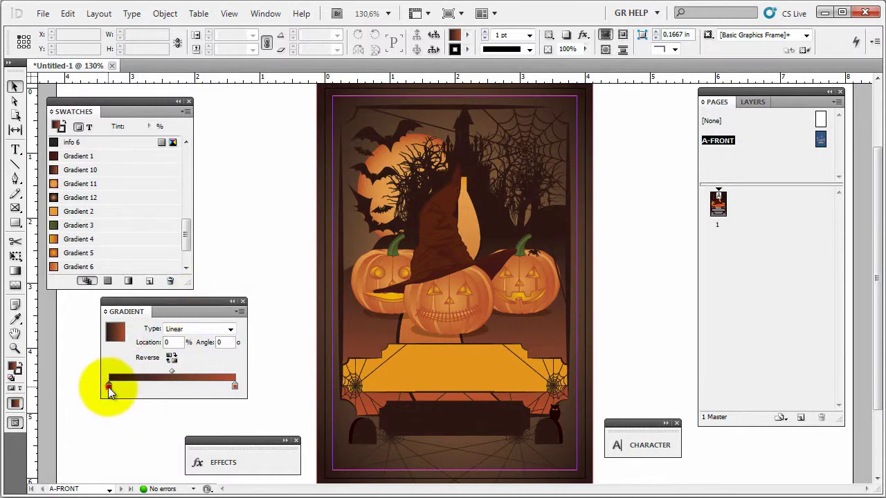
click(116, 334)
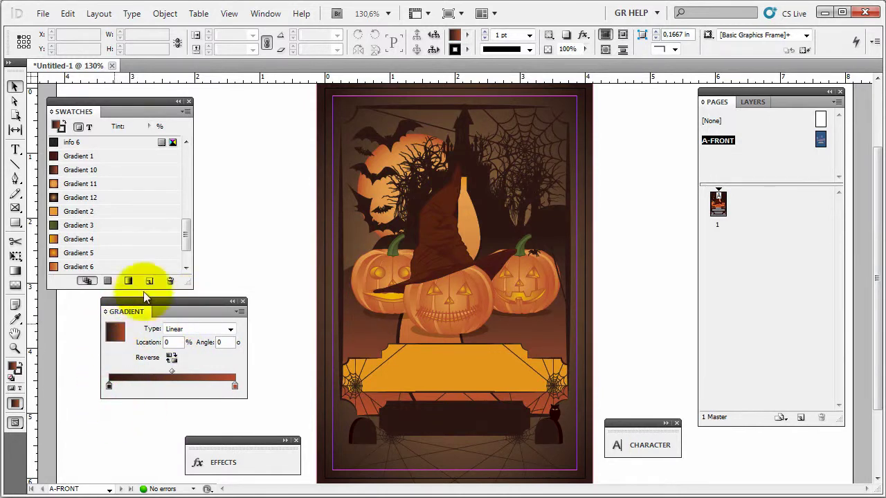
click(119, 157)
double_click(119, 158)
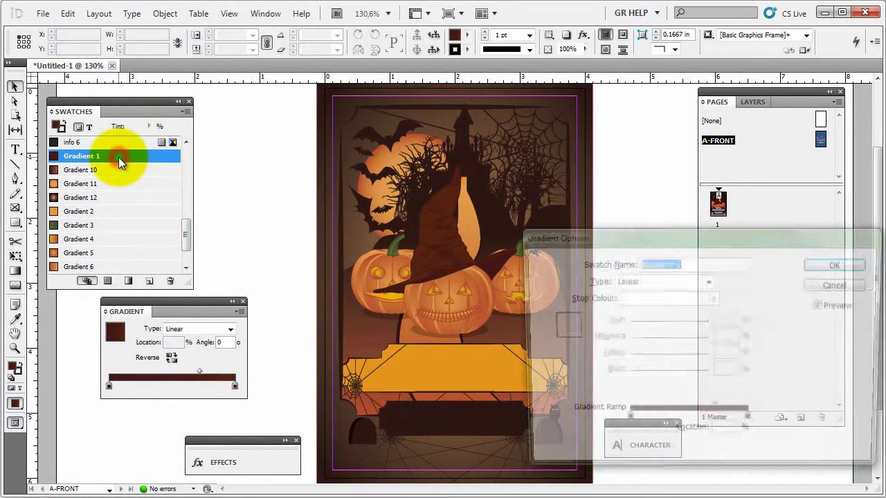
drag(752, 243, 741, 215)
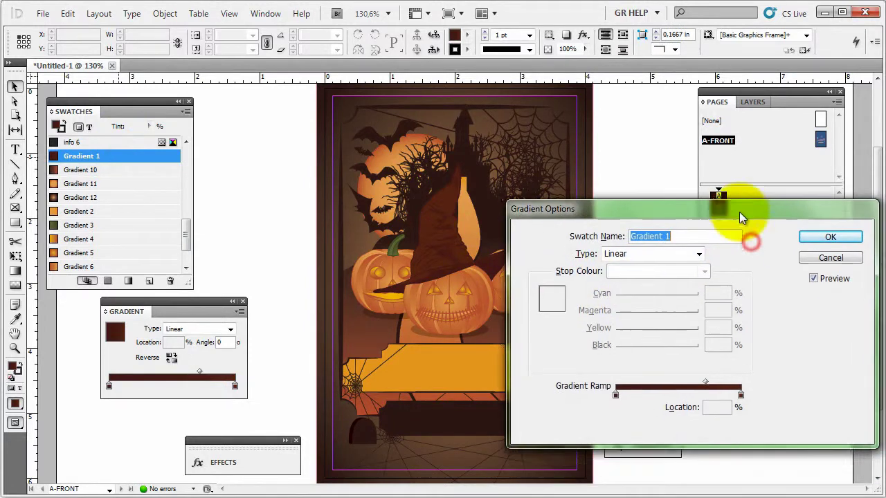
click(824, 257)
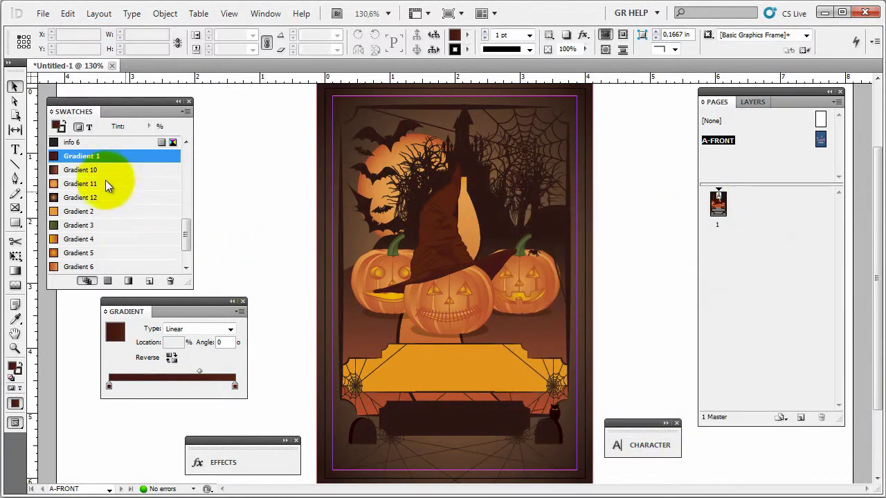
double_click(99, 171)
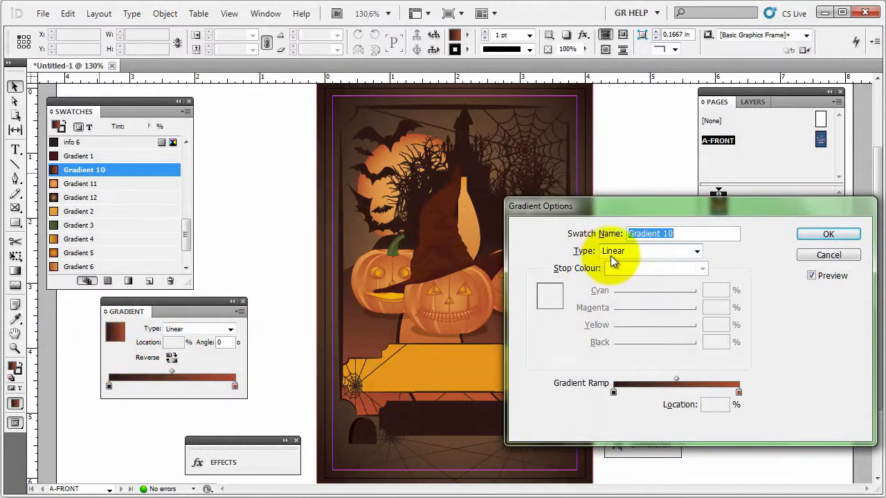
click(614, 392)
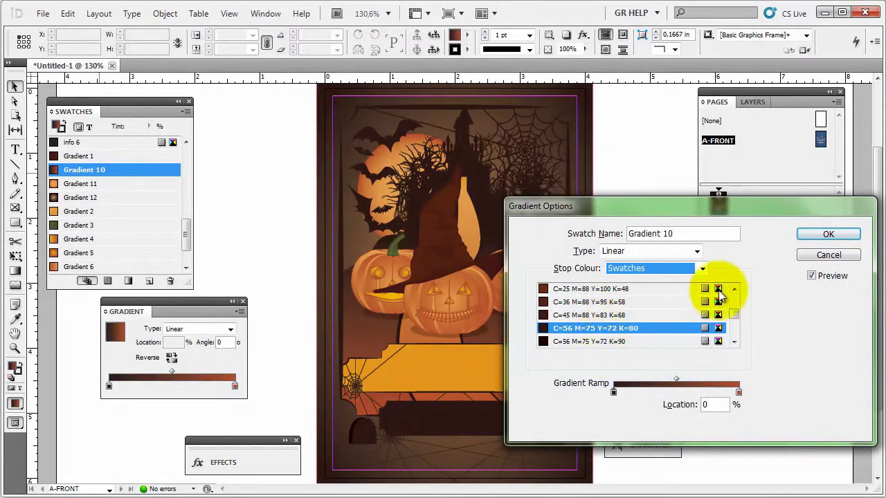
click(703, 270)
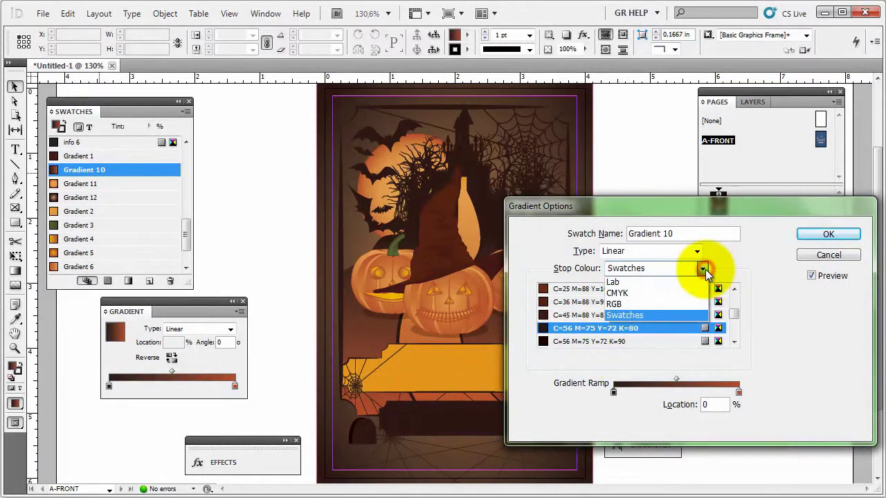
click(671, 292)
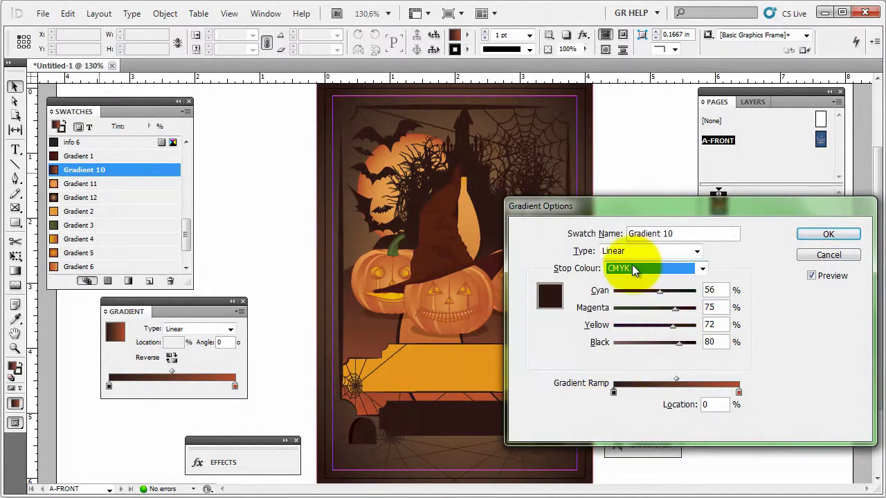
click(704, 269)
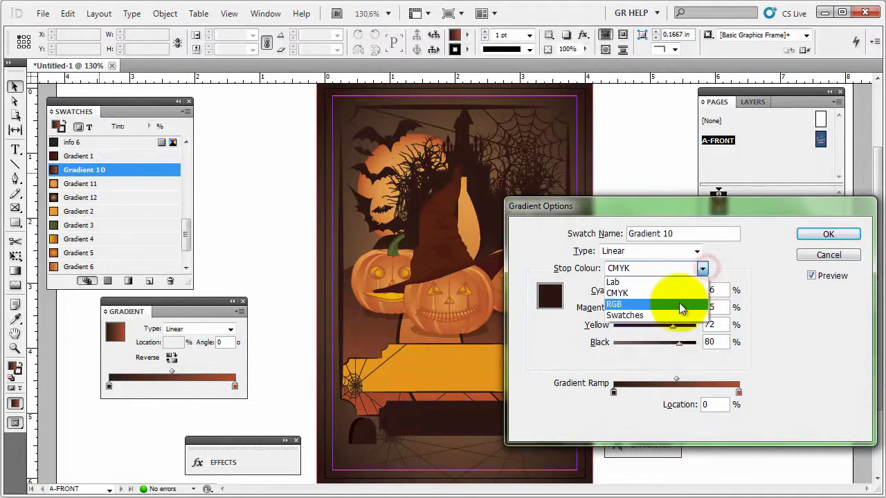
click(668, 311)
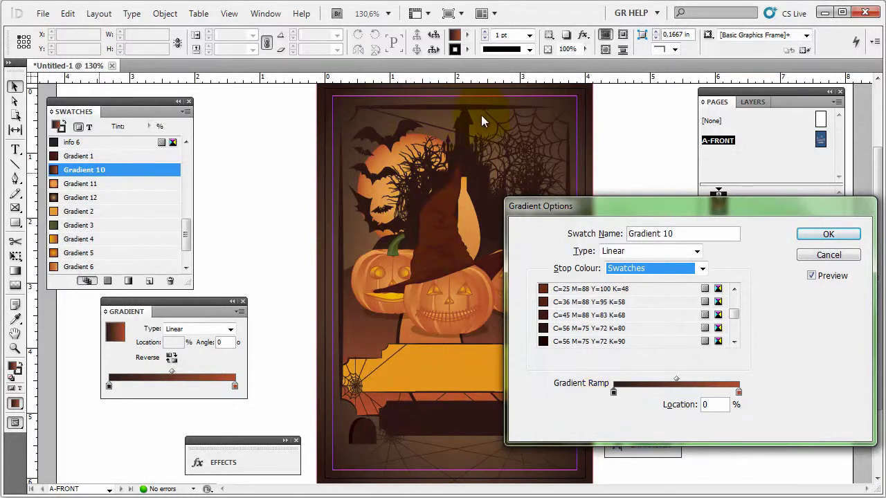
click(668, 270)
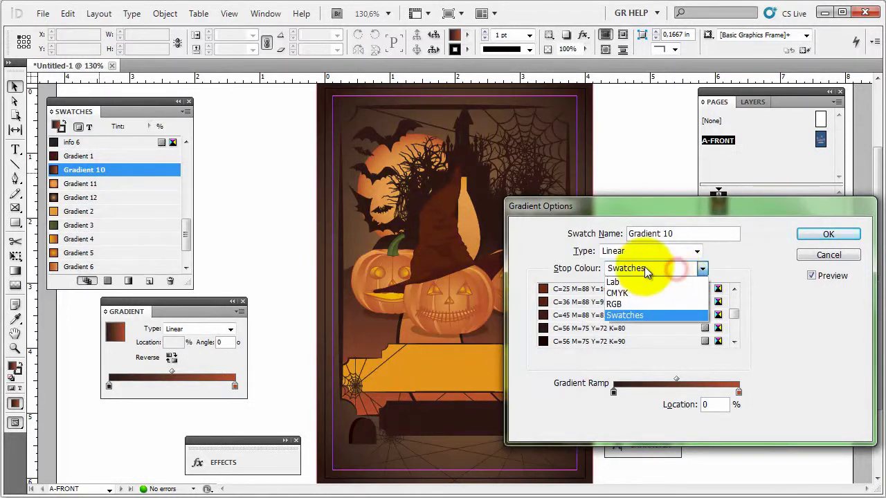
click(644, 270)
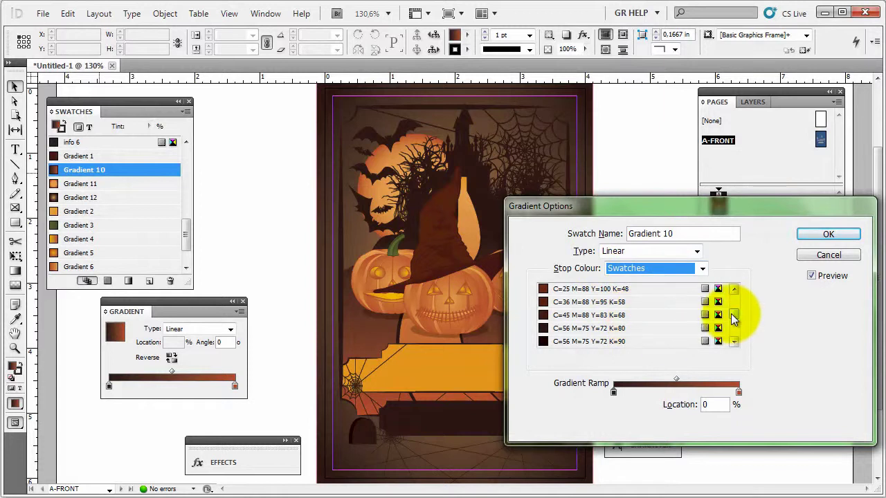
mouse_move(734, 314)
mouse_down()
mouse_move(736, 343)
mouse_move(738, 327)
mouse_up()
click(601, 315)
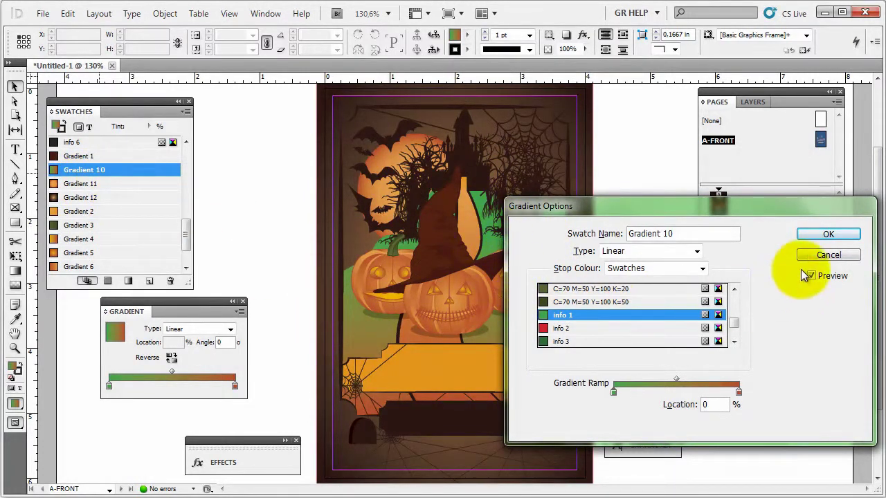
click(828, 255)
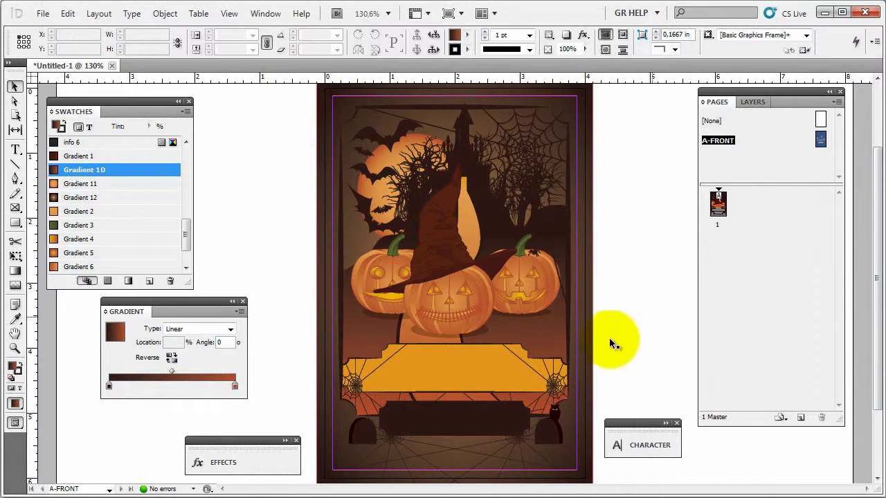
- Select the middle pumpkin's shadow and dock the Gradient and Effects panels under Swatches
scroll(458, 357, up, 5)
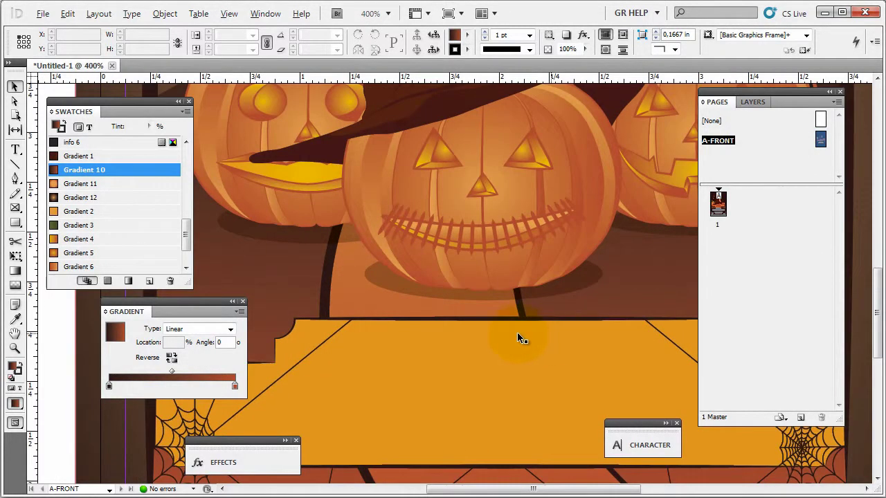
scroll(357, 329, down, 2)
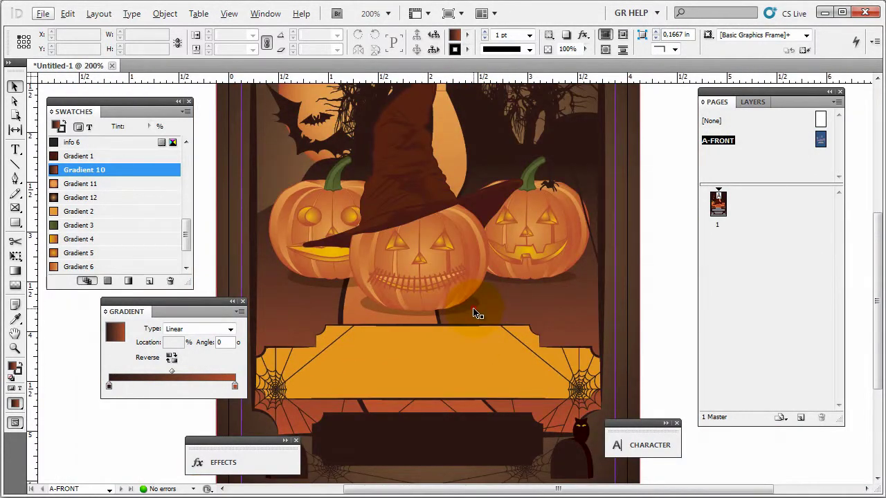
click(477, 313)
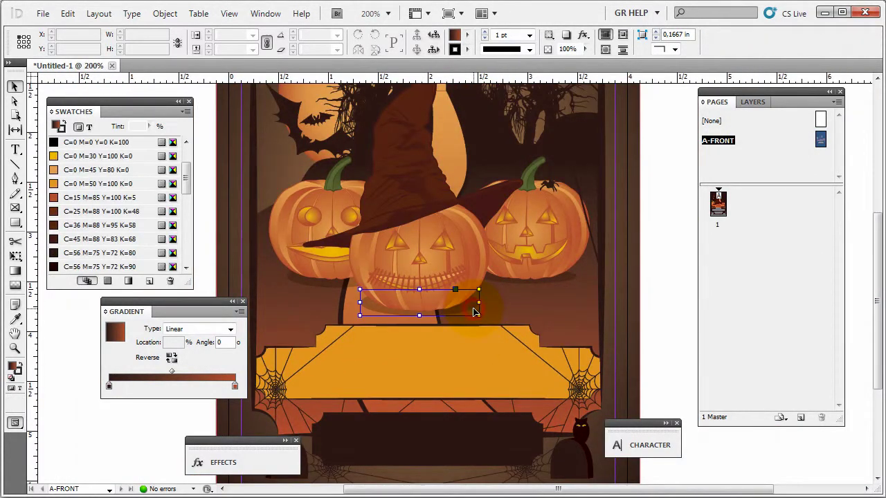
double_click(229, 311)
drag(160, 300, 104, 293)
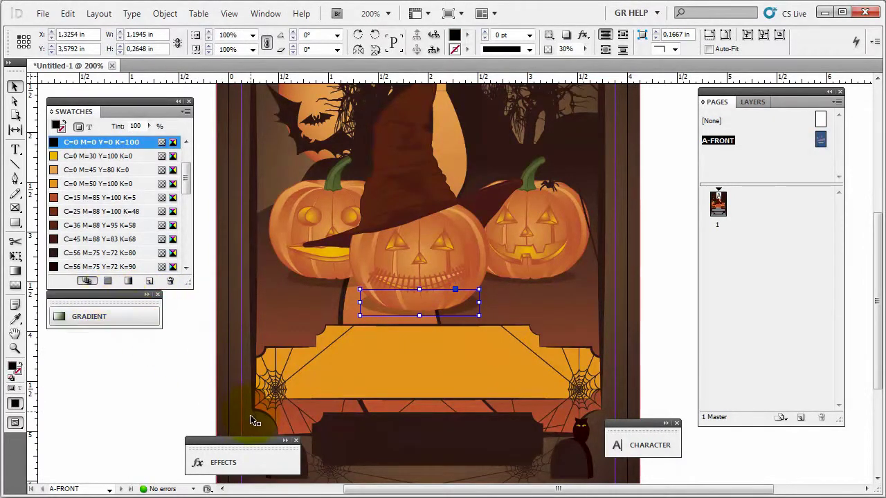
drag(249, 447, 130, 354)
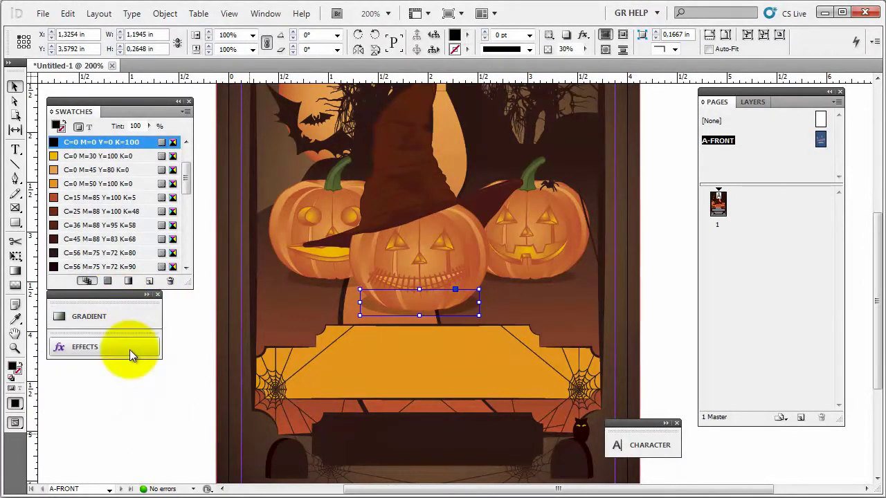
- Set the middle pumpkin shadow's opacity to 50% in the Effects panel
click(129, 342)
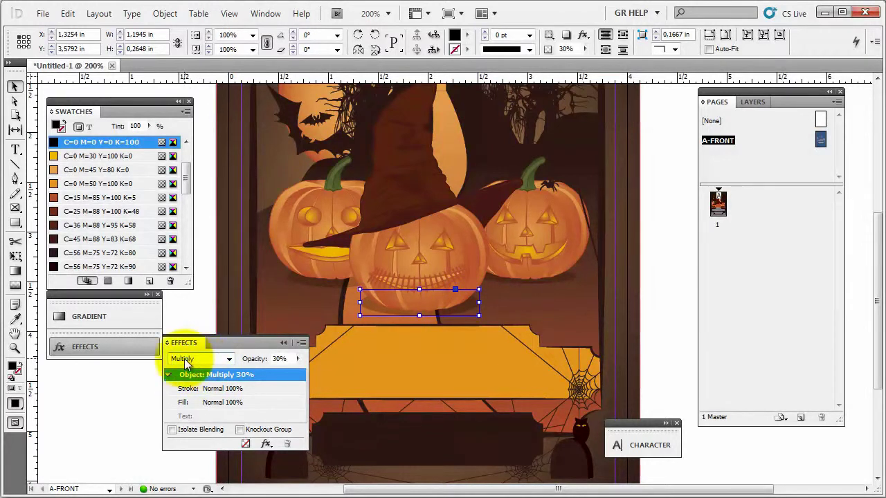
click(281, 359)
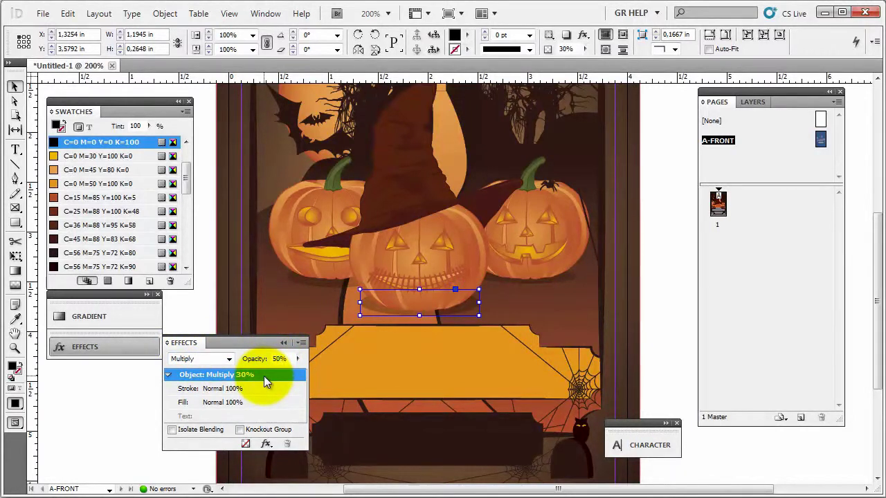
click(264, 376)
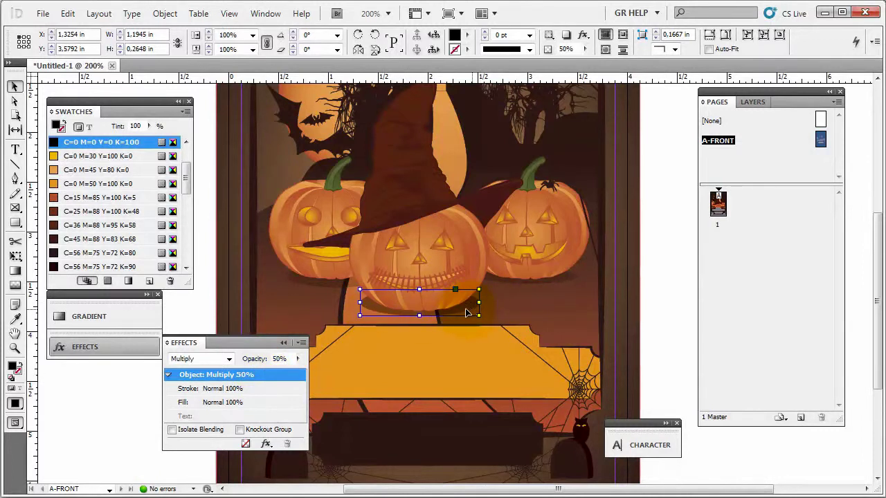
click(123, 348)
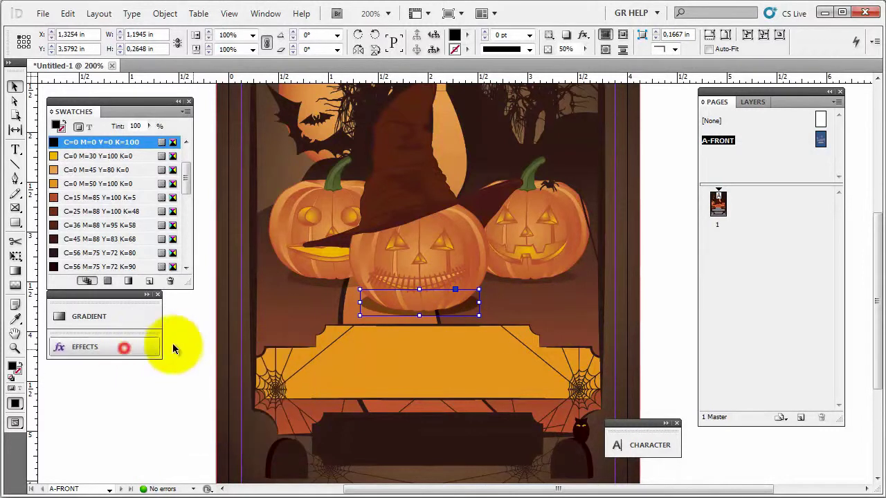
- Nudge the middle pumpkin's shadow right and the right pumpkin's shadow left
click(179, 338)
click(473, 308)
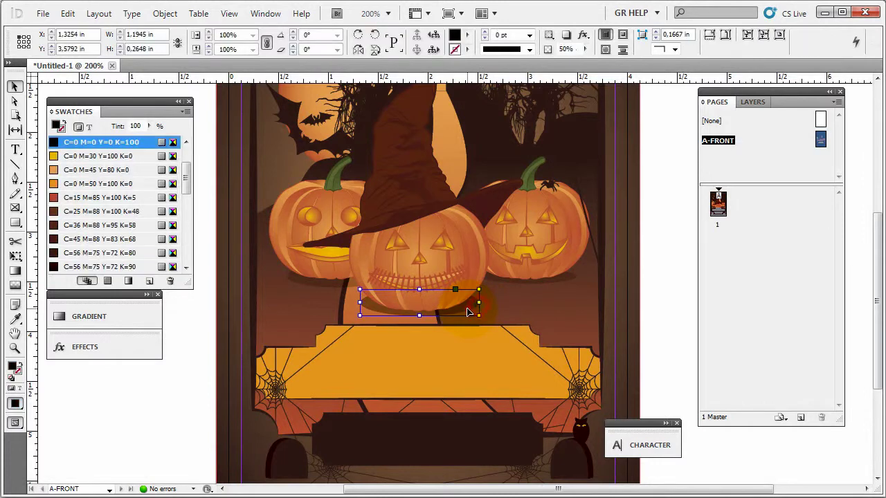
drag(468, 312, 479, 311)
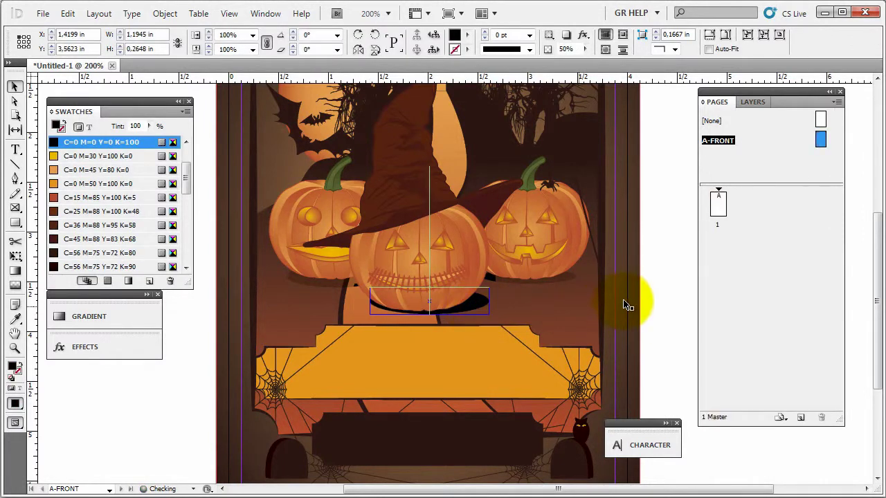
click(585, 283)
click(567, 282)
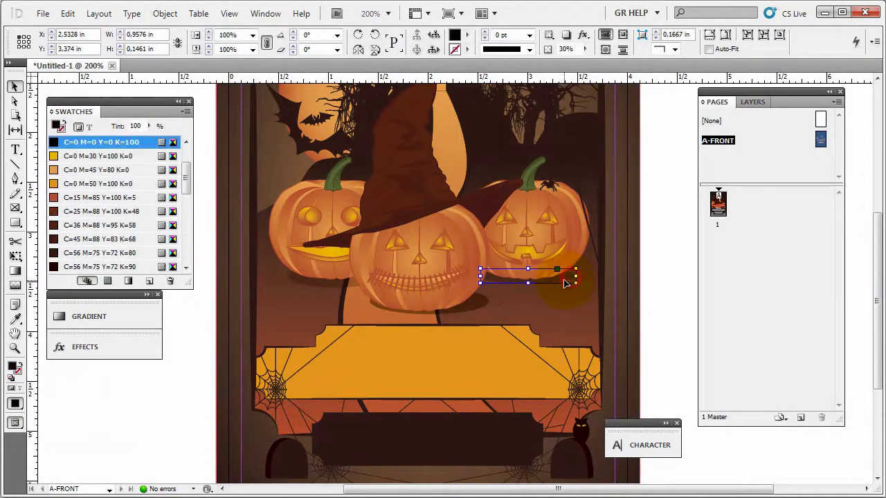
drag(565, 282, 553, 283)
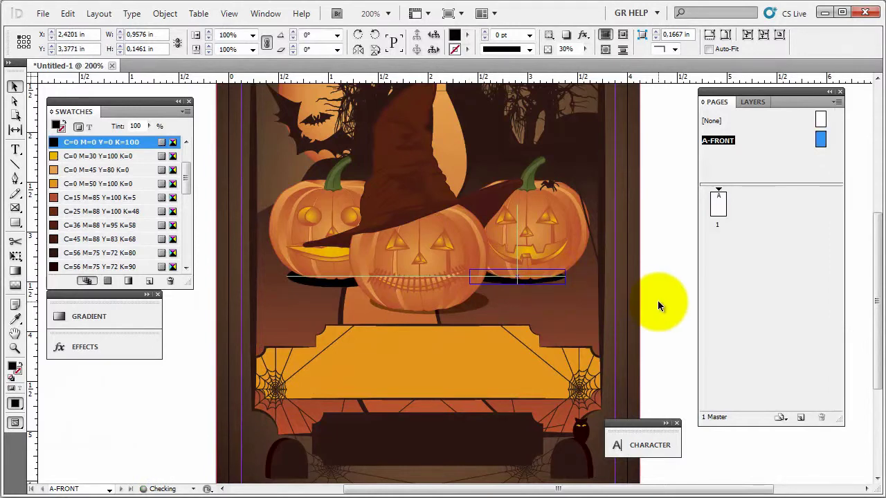
- Undo an accidental shadow move and settle the right pumpkin's shadow further right
click(656, 302)
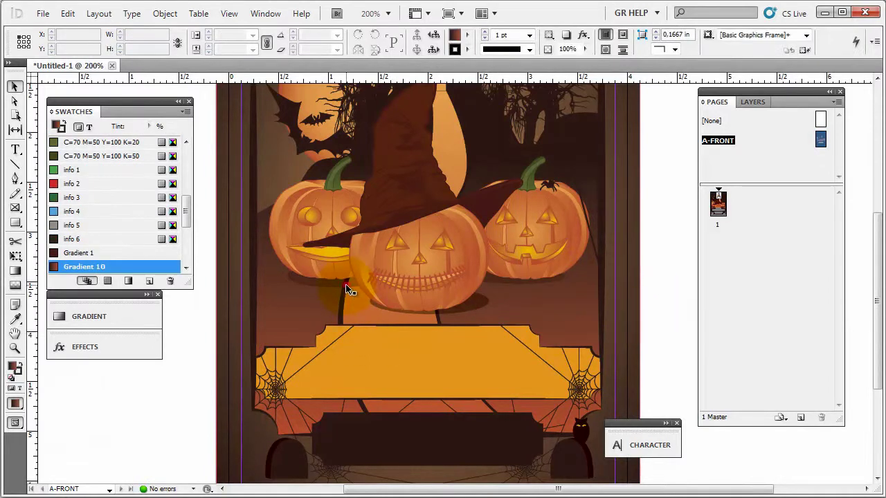
drag(349, 291, 361, 292)
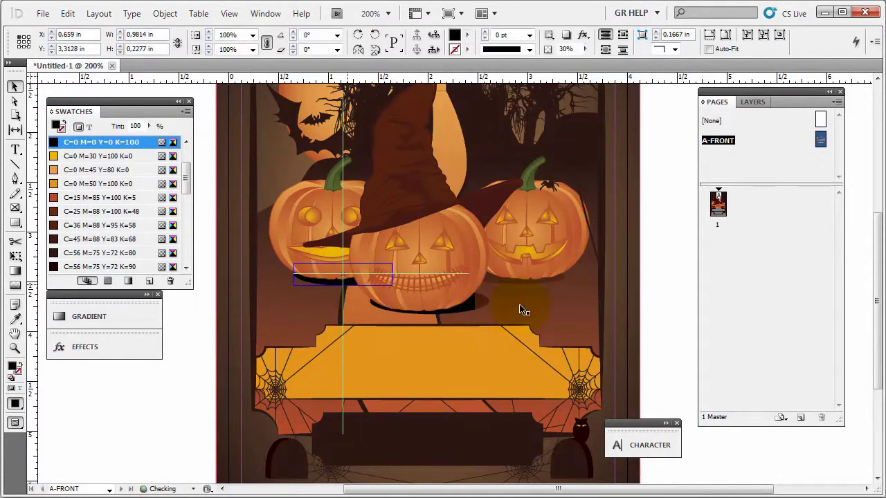
key(ctrl+z)
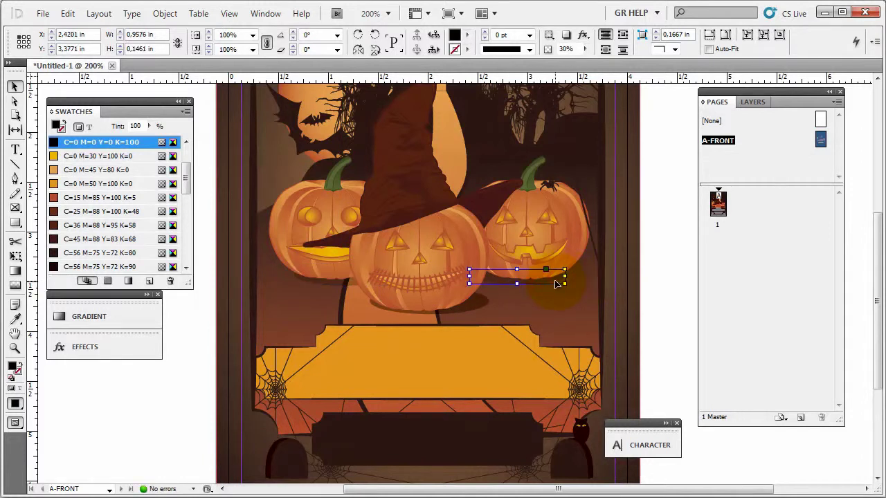
drag(558, 284, 580, 284)
drag(582, 284, 583, 284)
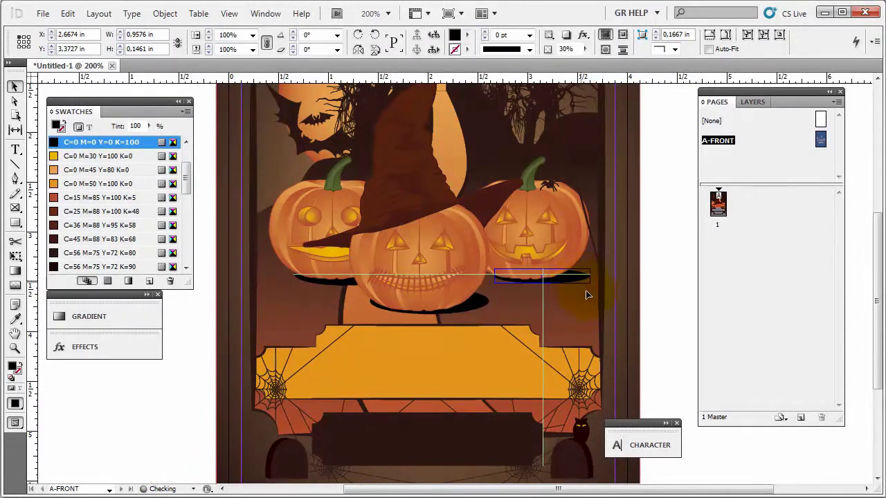
click(642, 294)
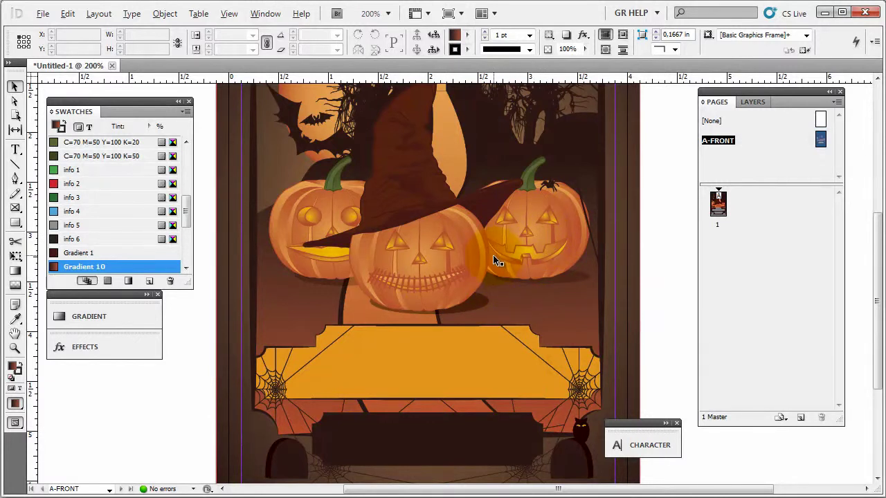
- Drag the A-FRONT master onto page 1, bringing in the Trick or Treat and Prize For Best Costume text
click(658, 234)
scroll(426, 234, down, 1)
scroll(485, 239, up, 1)
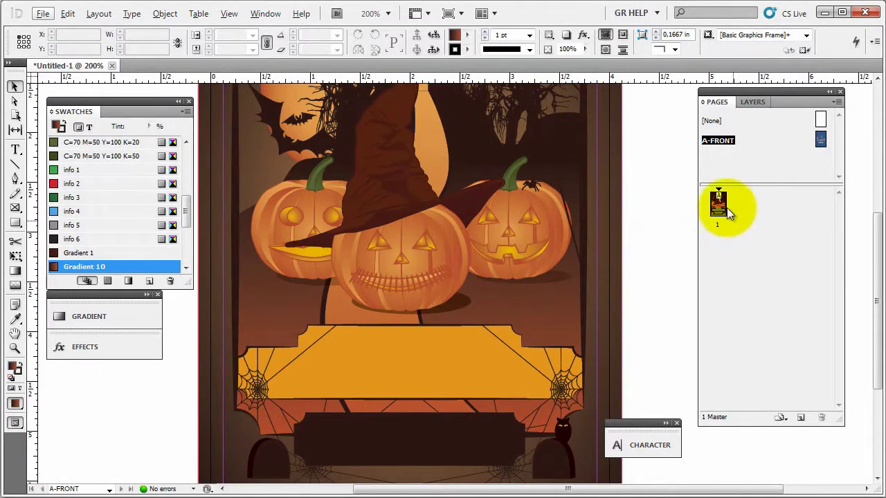
double_click(821, 138)
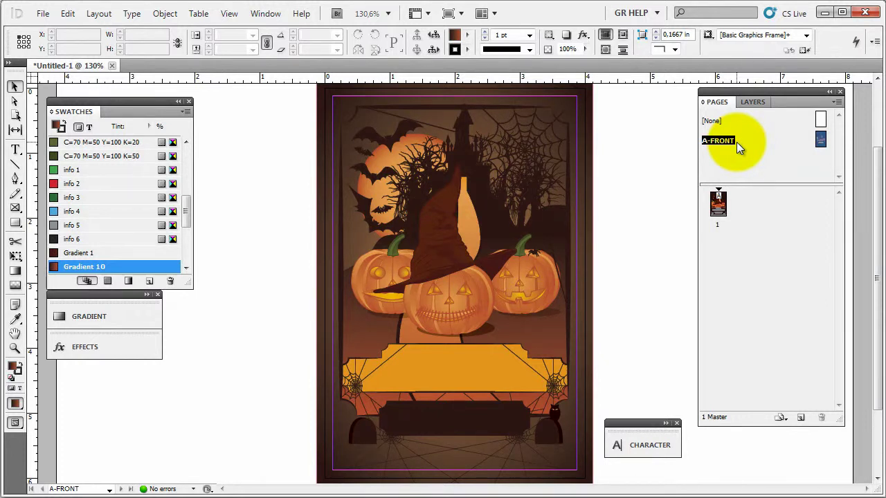
drag(737, 142, 716, 206)
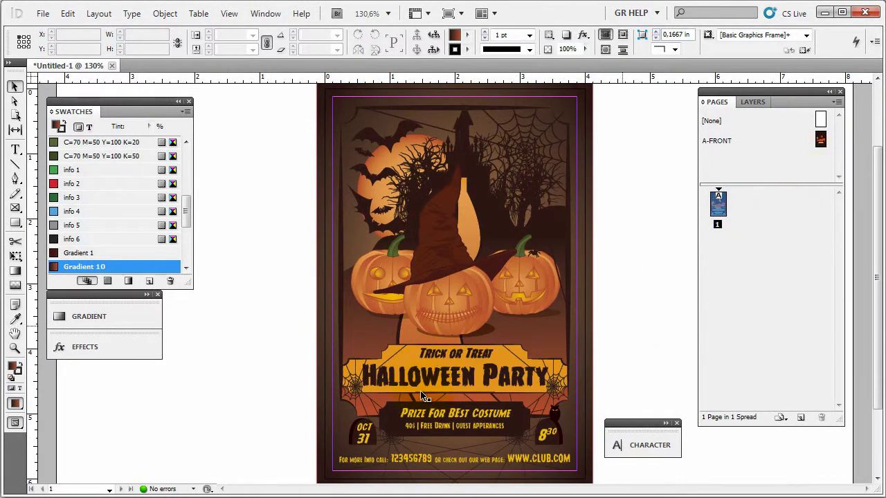
click(441, 363)
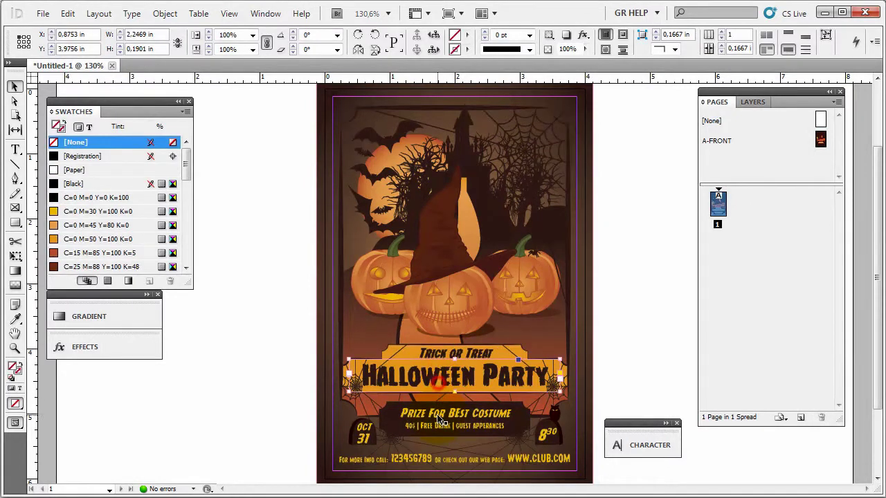
click(444, 417)
click(626, 358)
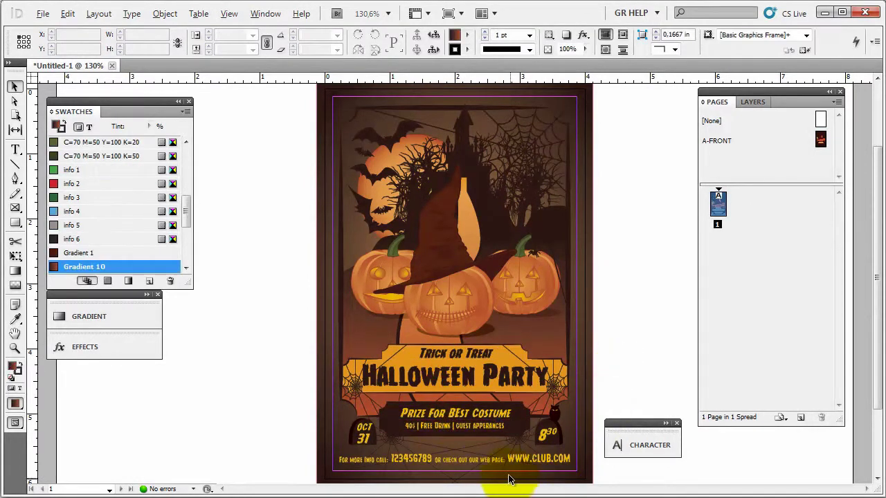
scroll(509, 478, up, 2)
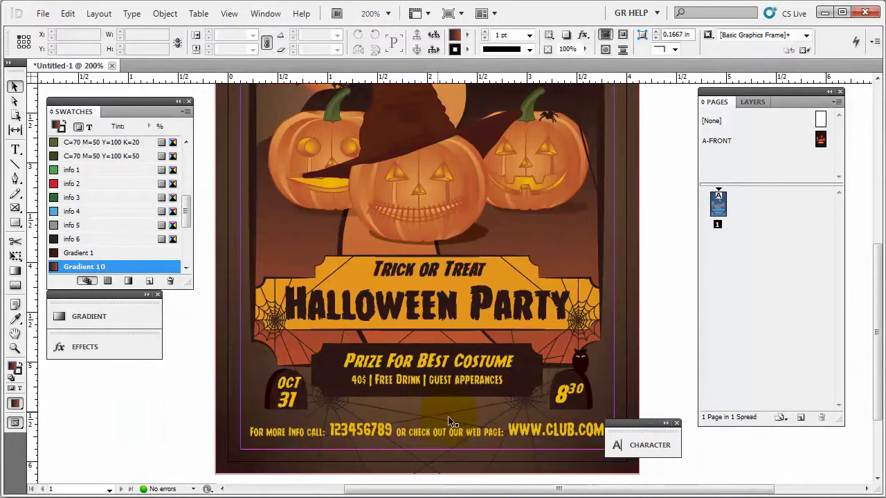
- Dock Character below Effects, shorten Swatches, and view Trick or Treat's Young Frankenstein Expanded Italic 15 pt settings
click(651, 445)
drag(639, 423, 682, 312)
drag(239, 316, 100, 383)
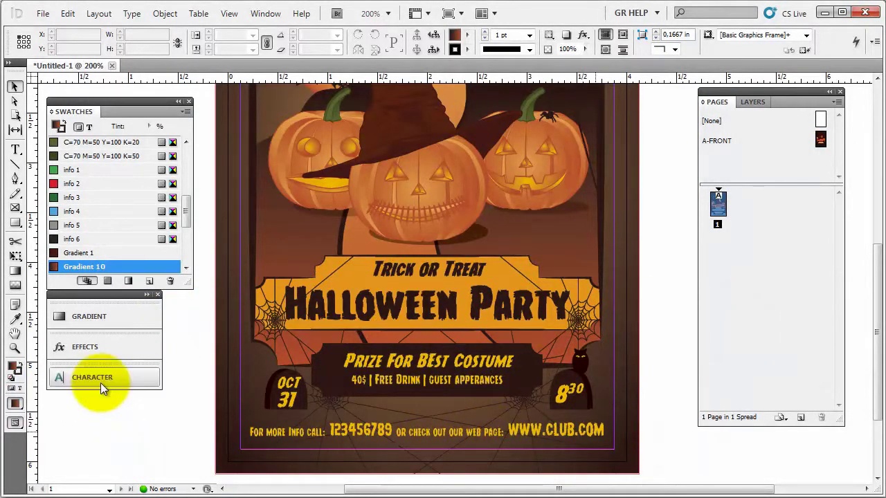
click(105, 381)
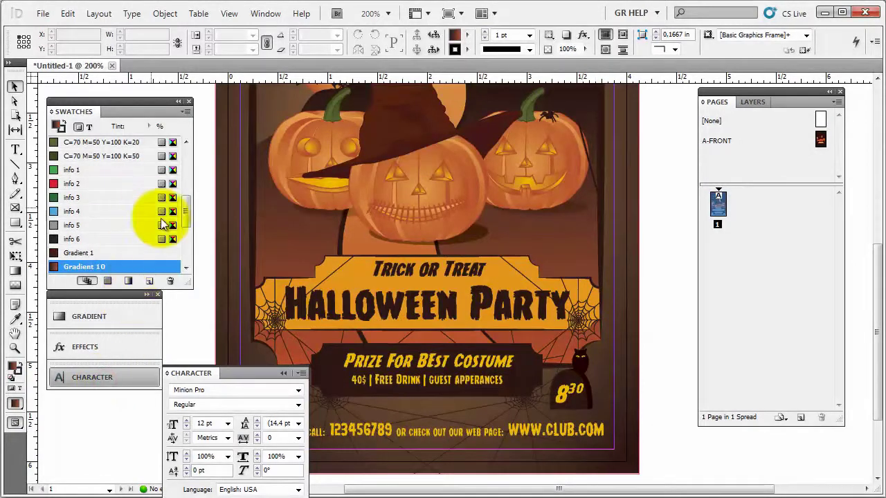
drag(180, 290, 179, 234)
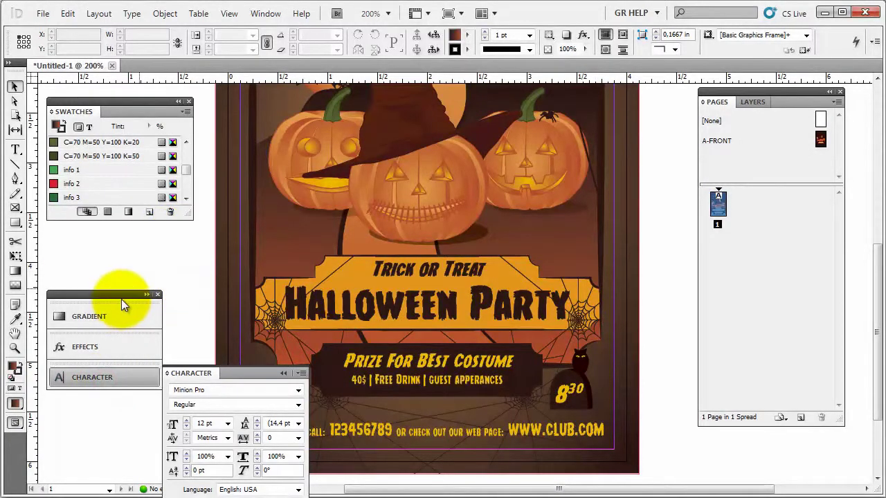
drag(123, 297, 122, 238)
click(110, 320)
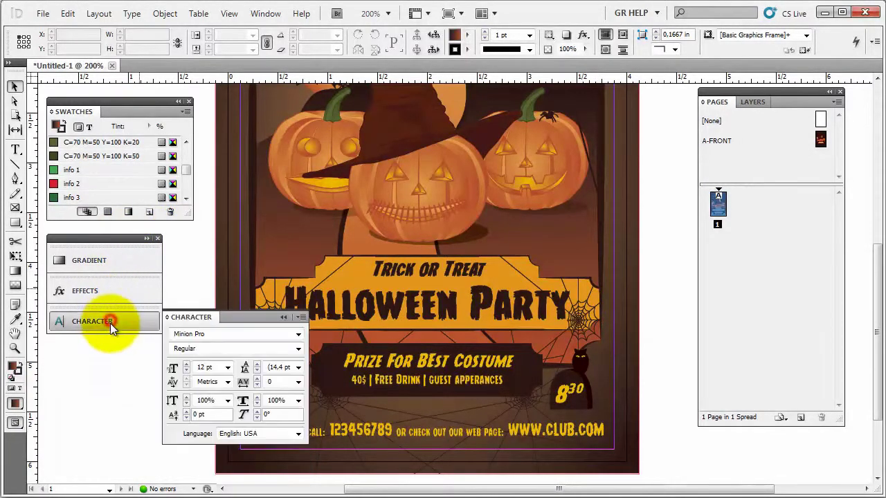
click(412, 269)
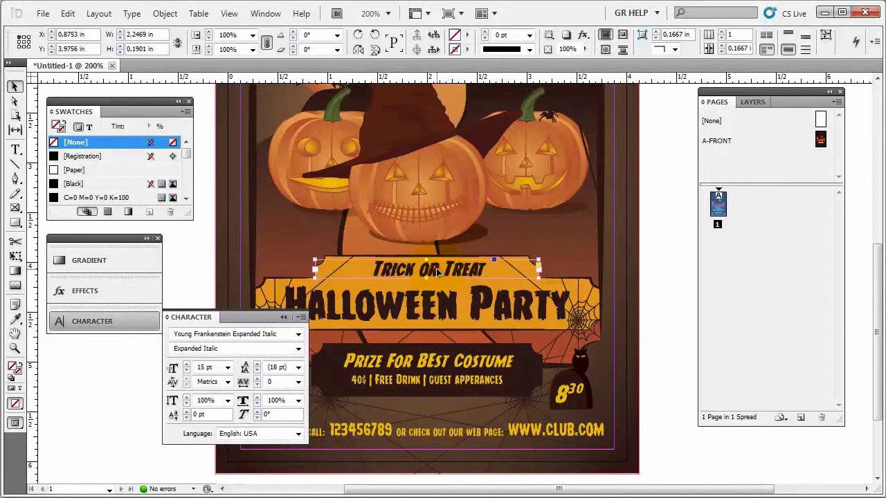
double_click(437, 272)
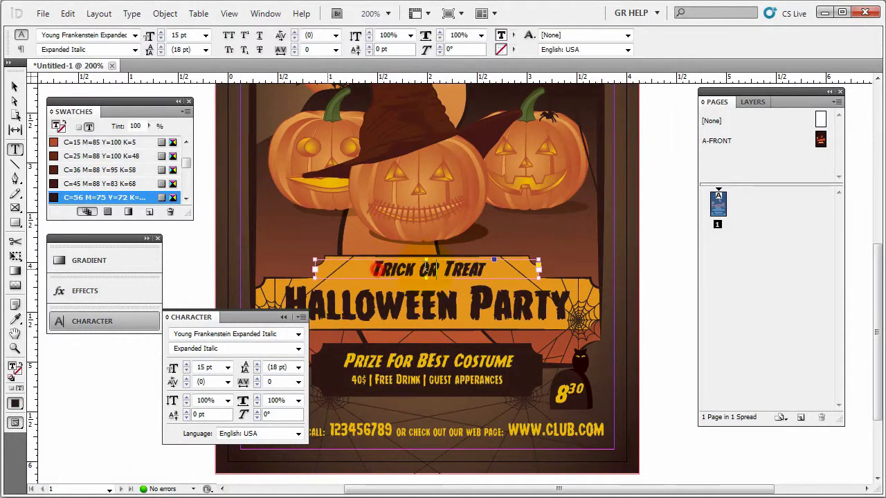
drag(426, 269, 488, 270)
click(457, 271)
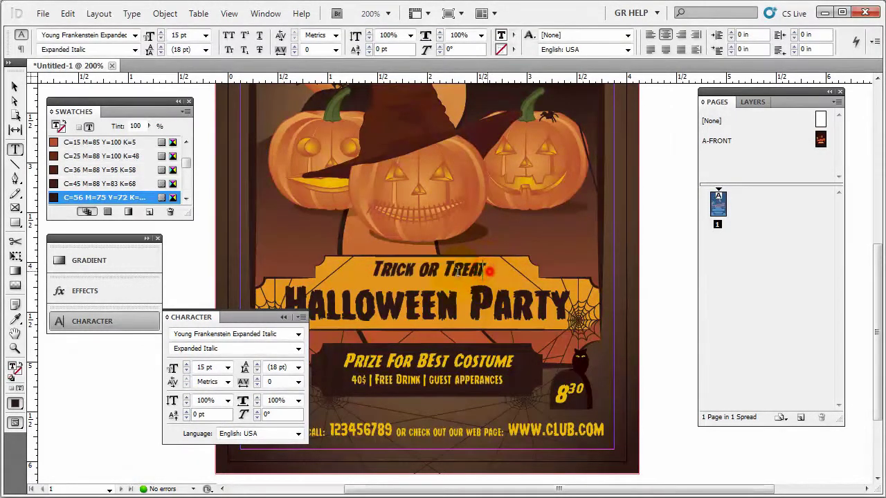
double_click(456, 271)
click(479, 271)
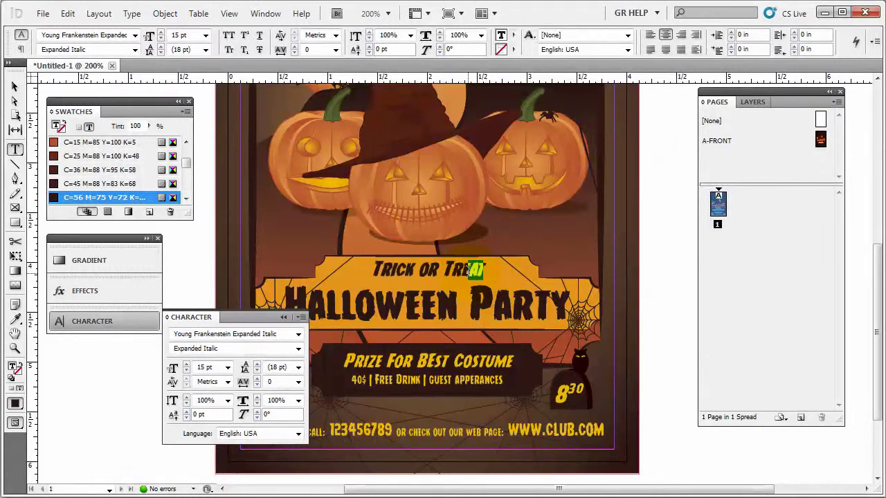
text(hreat)
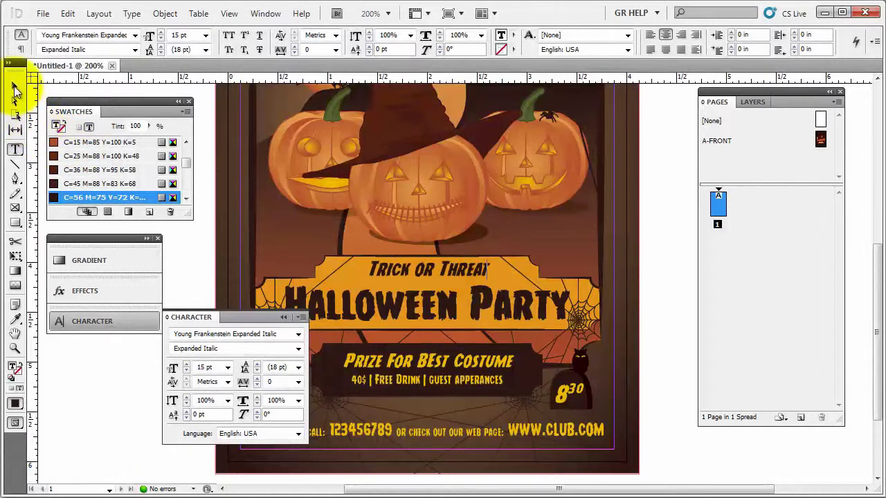
click(14, 86)
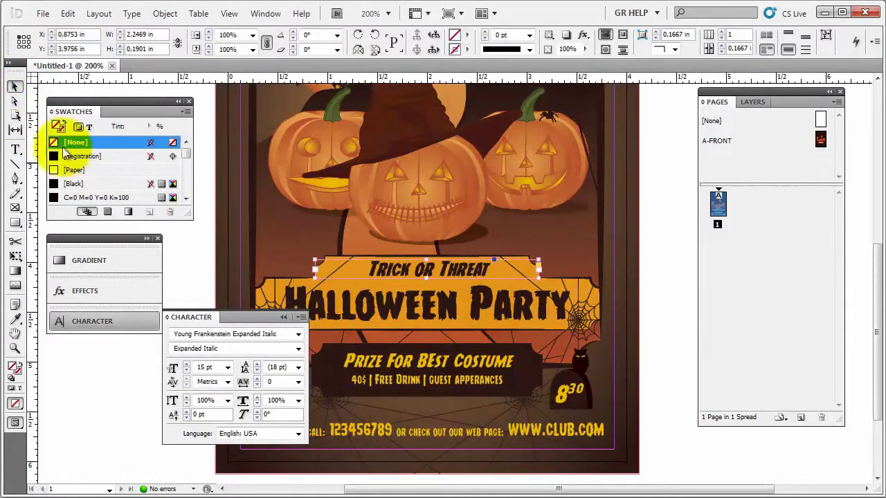
click(17, 150)
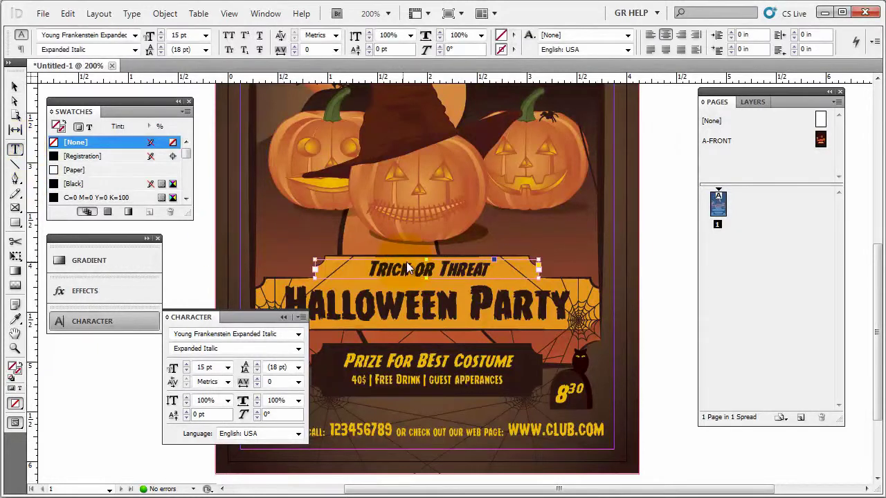
drag(371, 270, 488, 270)
click(452, 271)
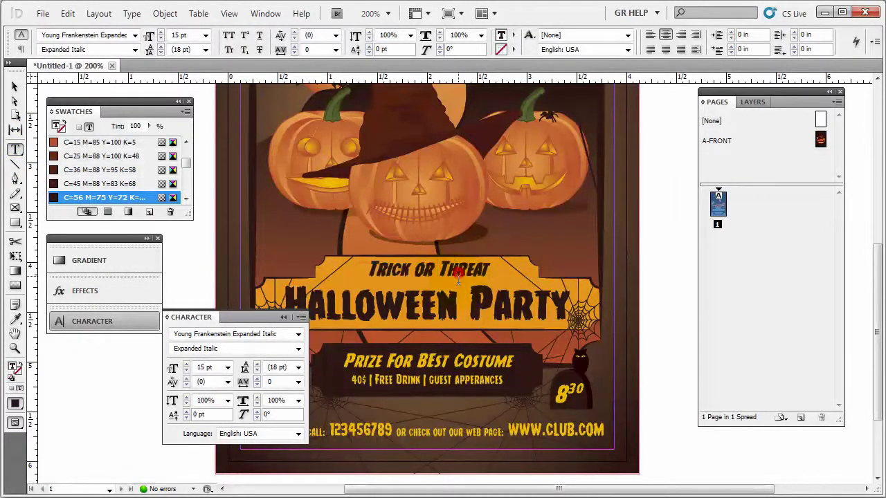
key(Delete)
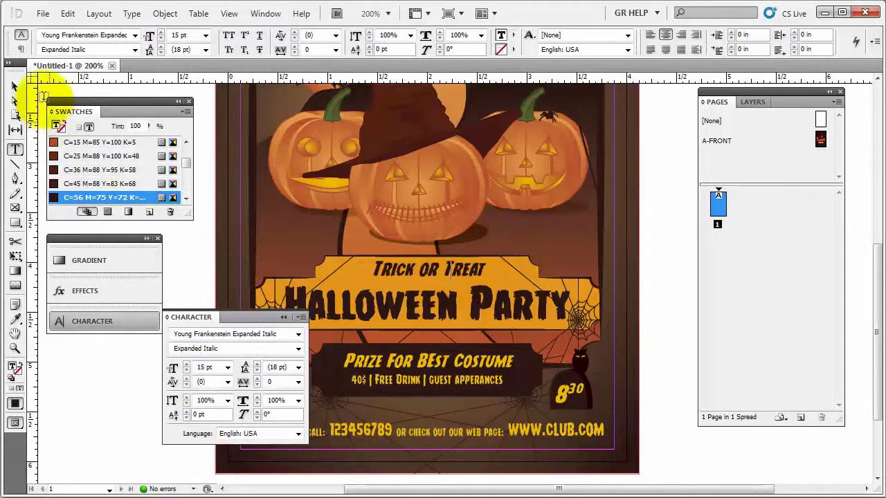
click(14, 87)
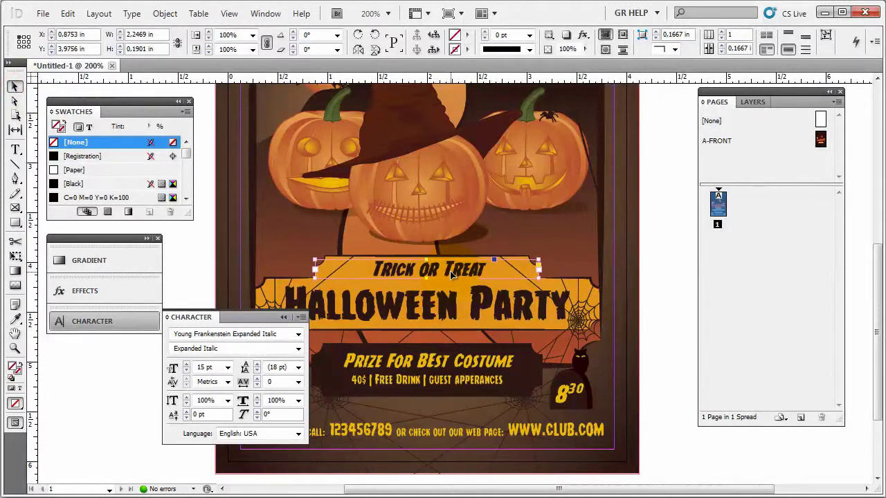
- Colour the Trick or Treat text with the red info 2 swatch, leaving its frame unfilled
click(211, 205)
click(15, 87)
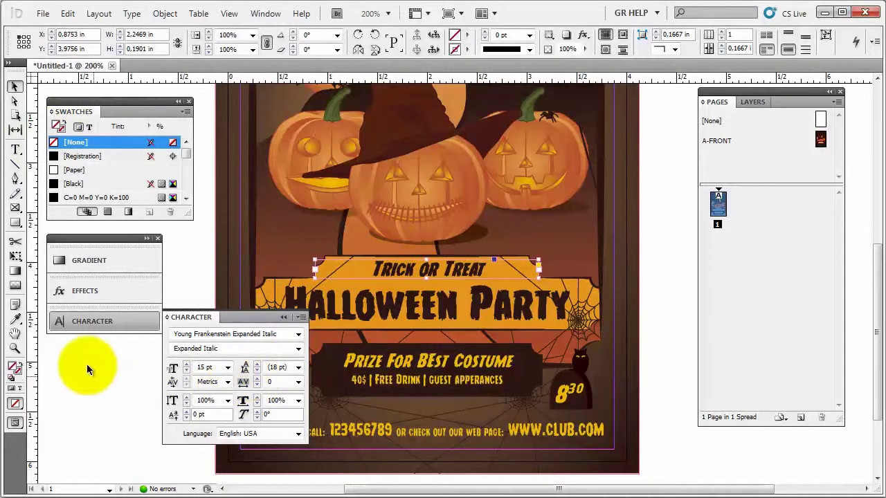
drag(185, 160, 188, 178)
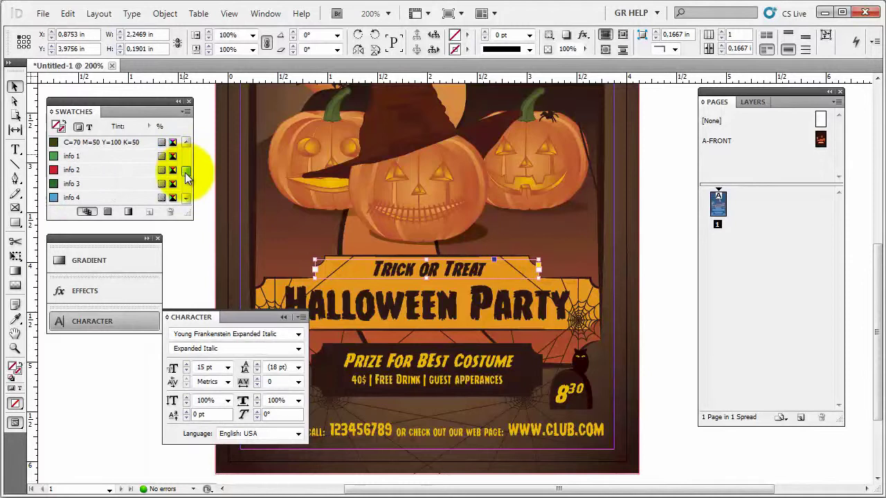
click(108, 170)
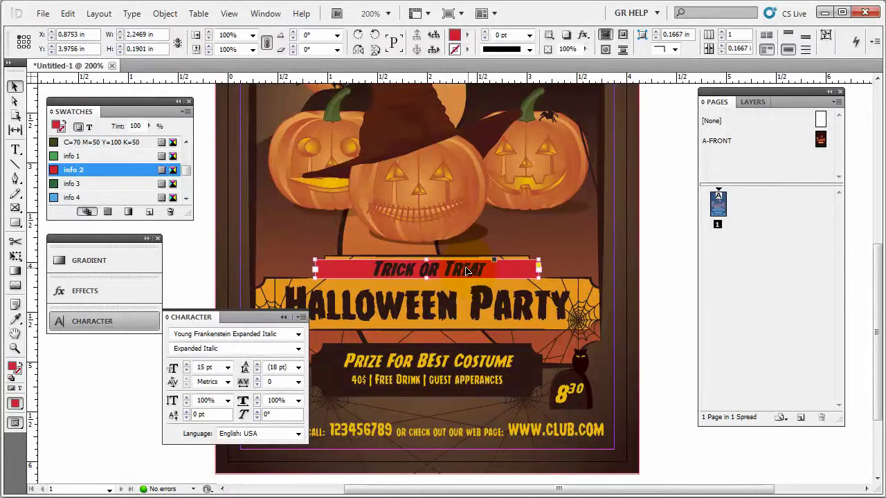
key(slash)
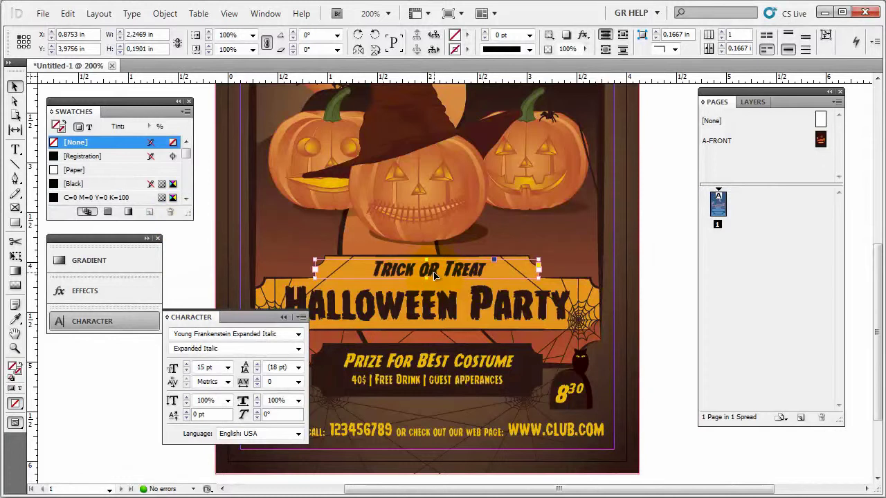
click(21, 393)
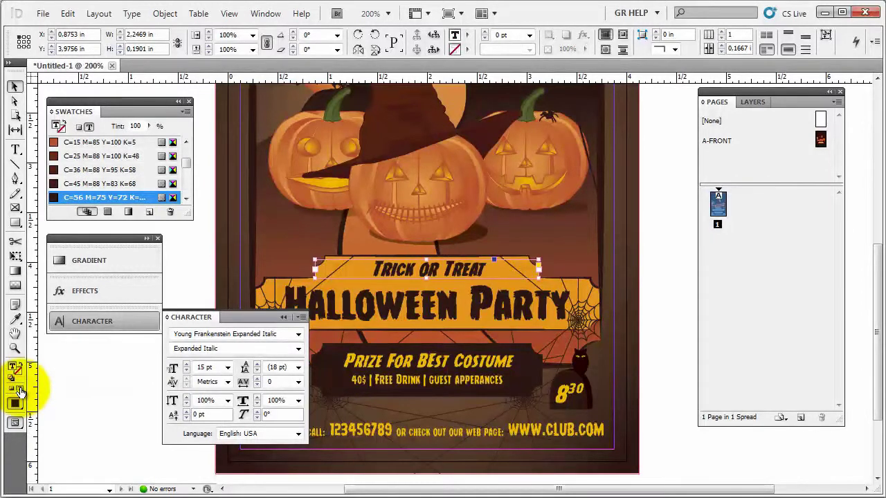
scroll(187, 171, down, 5)
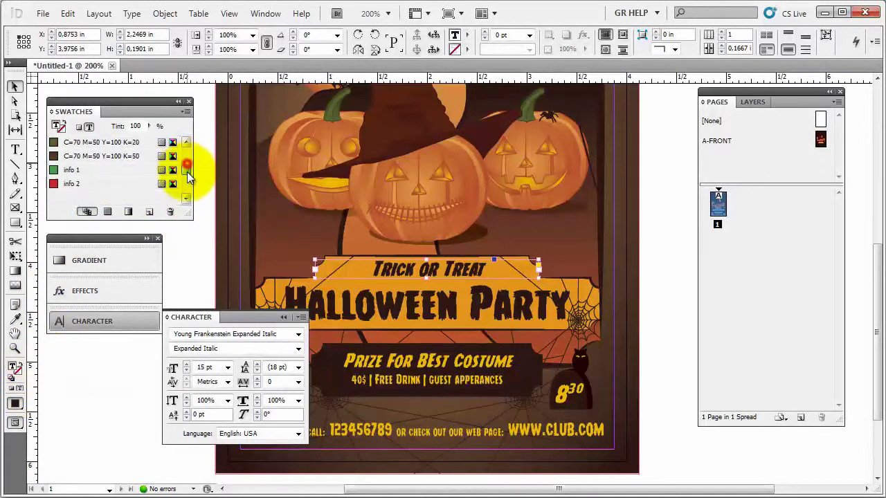
scroll(188, 178, up, 3)
click(85, 169)
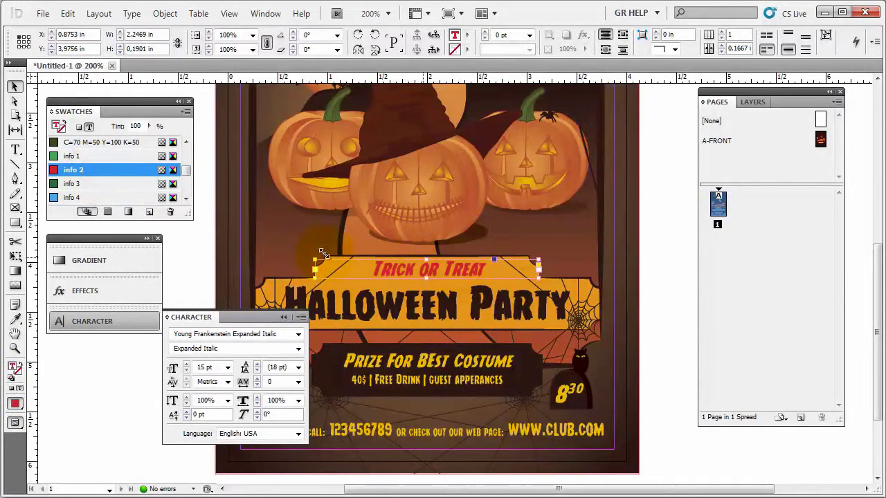
click(203, 236)
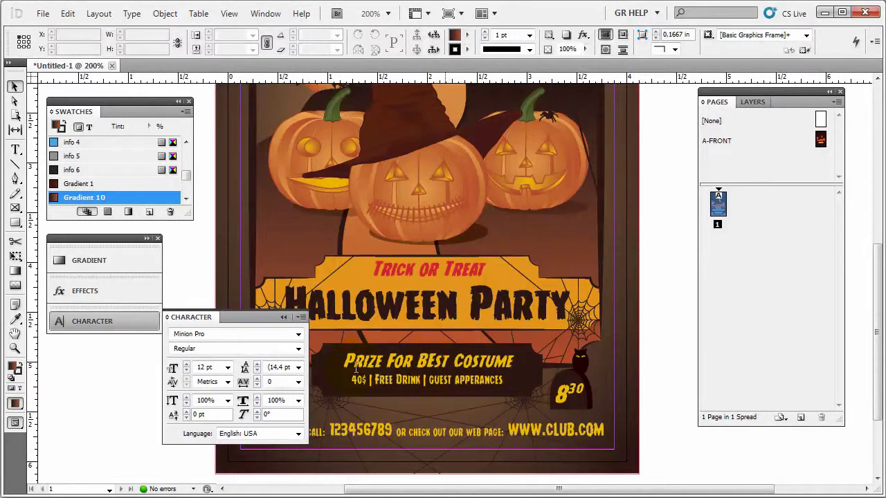
- Change CLUB to SMARTCLUB in the flyer's web address
click(139, 317)
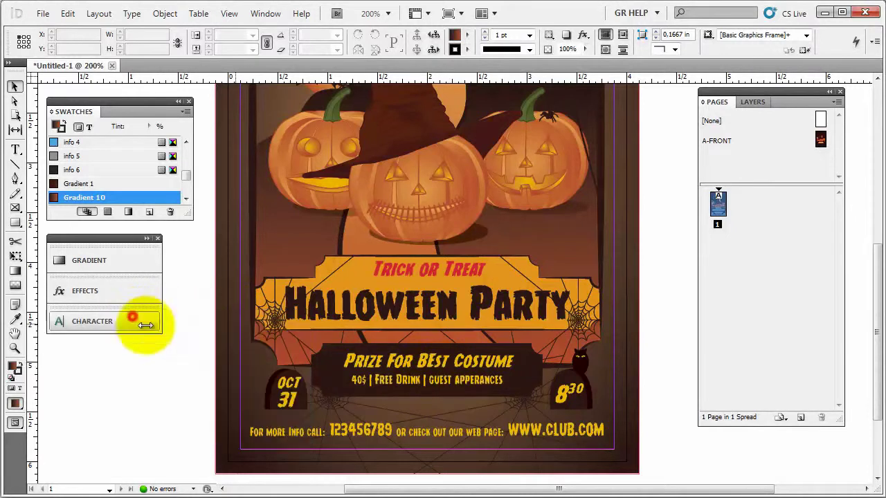
double_click(381, 359)
drag(342, 361, 513, 360)
double_click(479, 380)
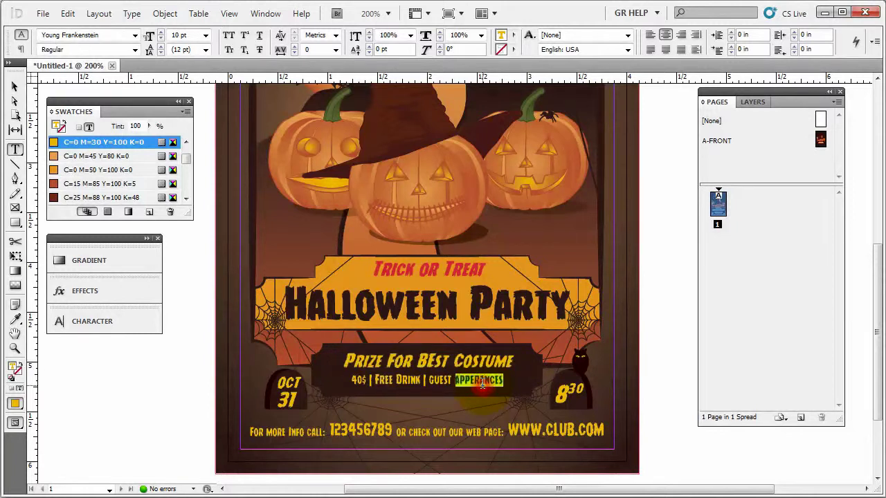
mouse_move(392, 430)
mouse_down()
mouse_move(330, 430)
mouse_move(402, 431)
mouse_up()
click(330, 430)
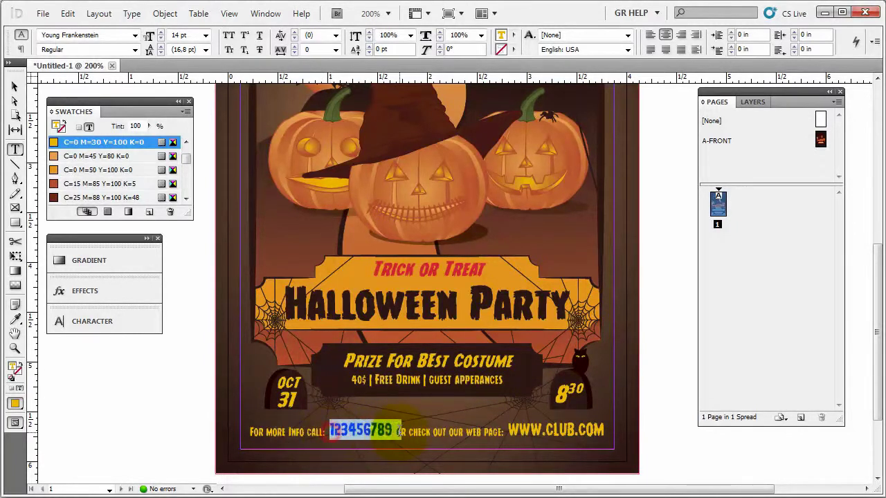
click(370, 436)
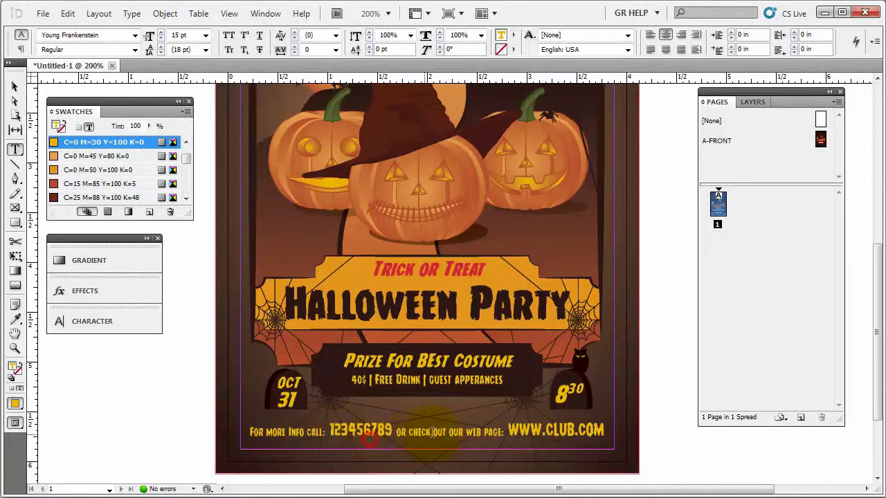
click(569, 425)
drag(556, 430, 573, 430)
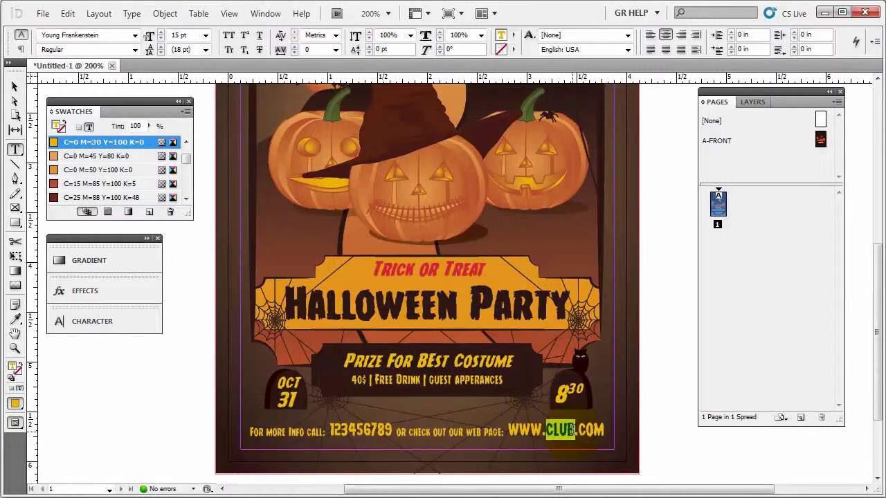
text(SMARTCLU)
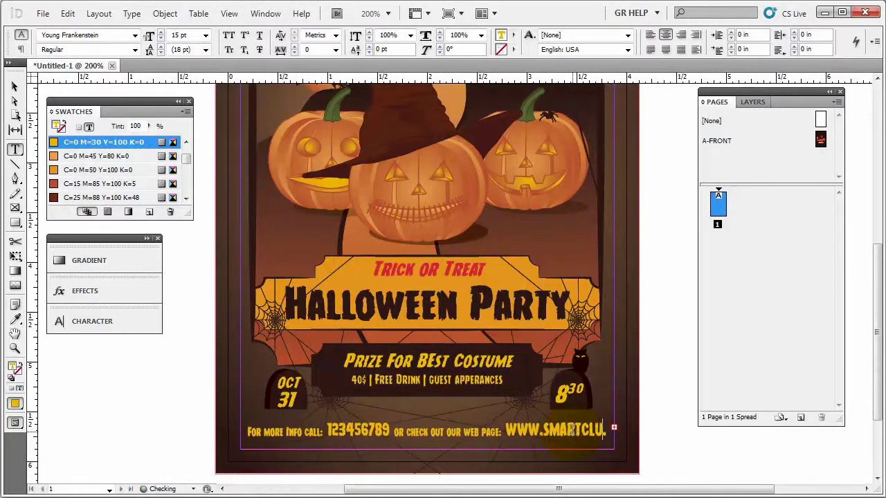
text(B.)
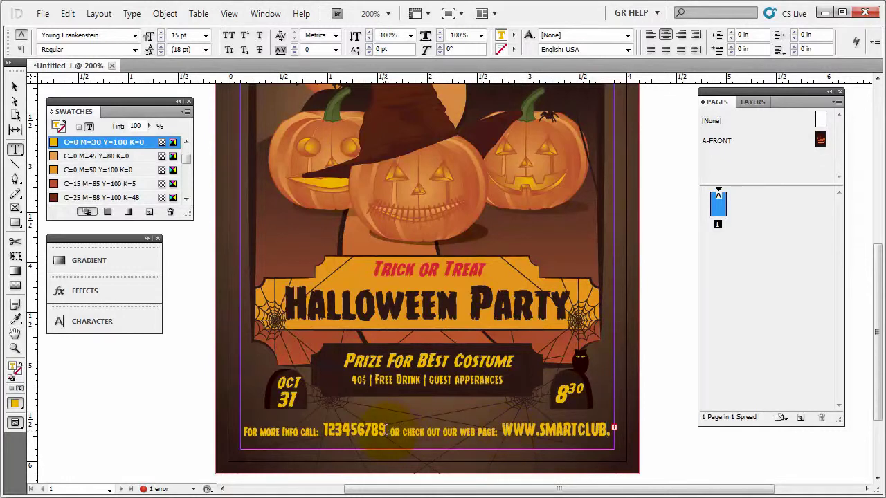
drag(386, 429, 322, 430)
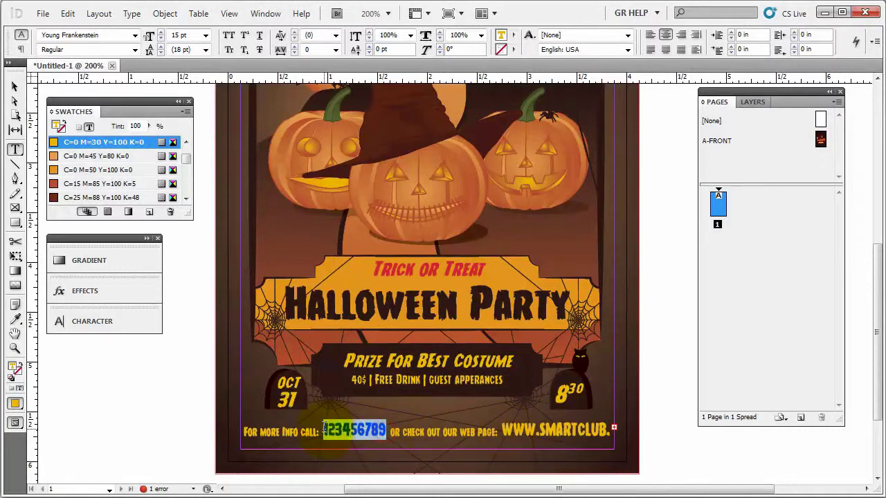
click(161, 39)
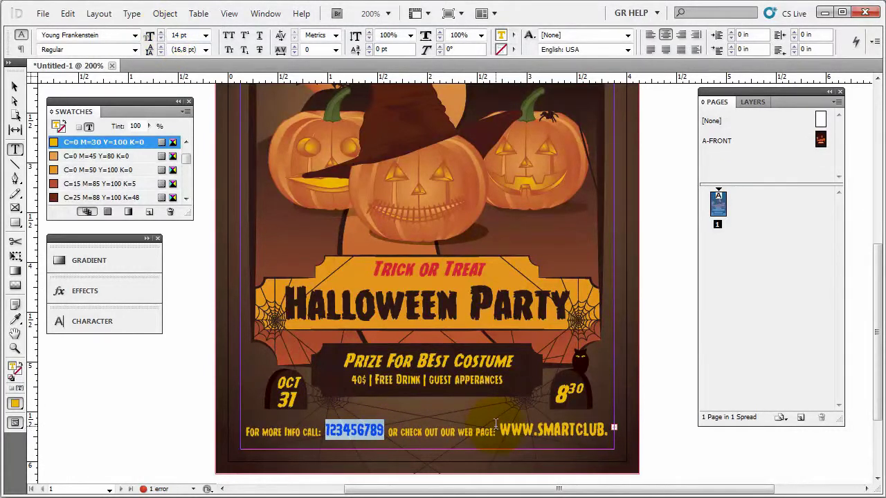
drag(502, 428, 609, 429)
click(160, 40)
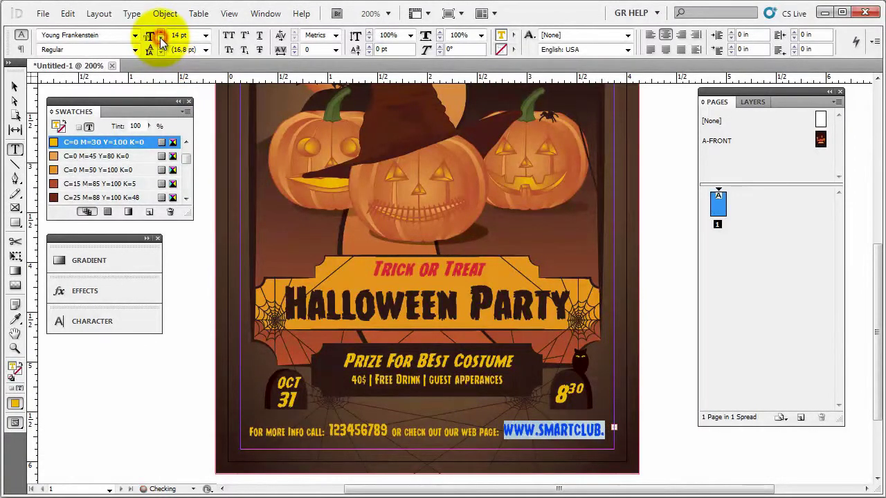
drag(499, 431, 388, 433)
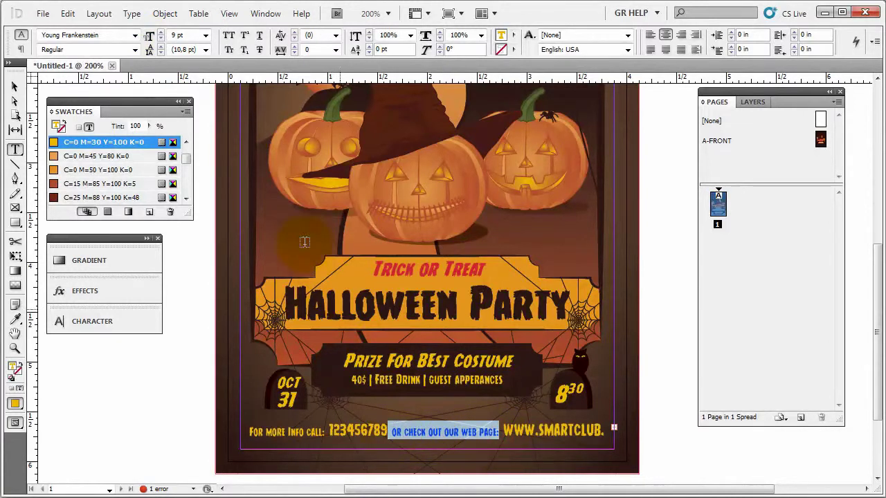
click(207, 35)
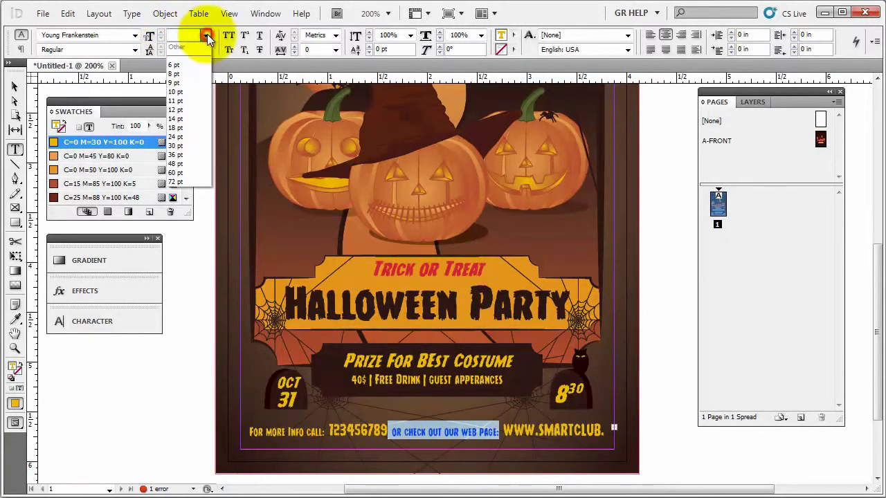
click(188, 73)
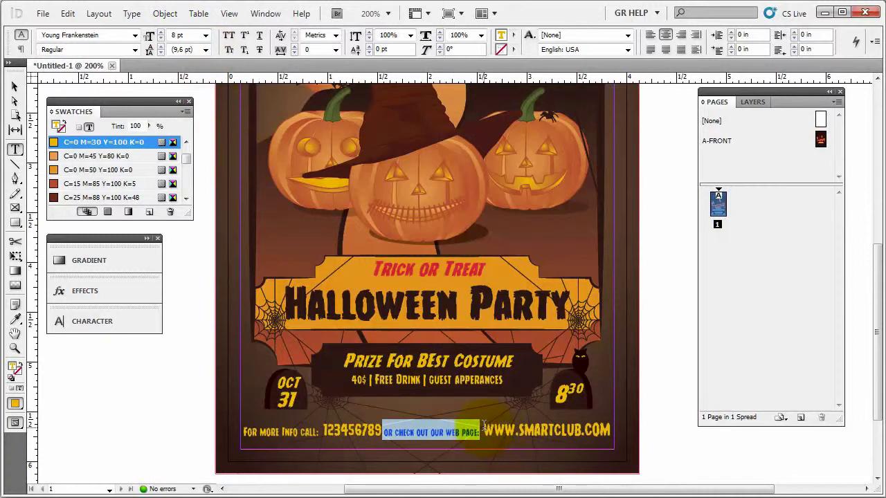
drag(484, 432, 611, 432)
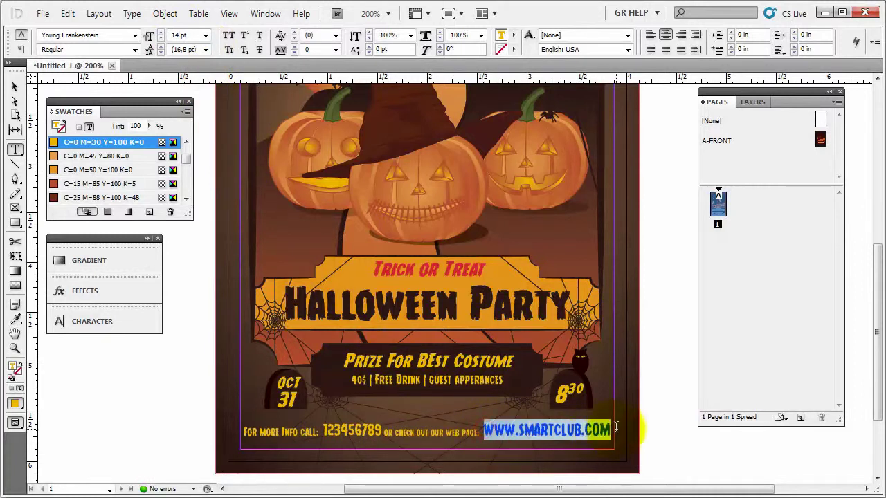
click(206, 35)
click(194, 117)
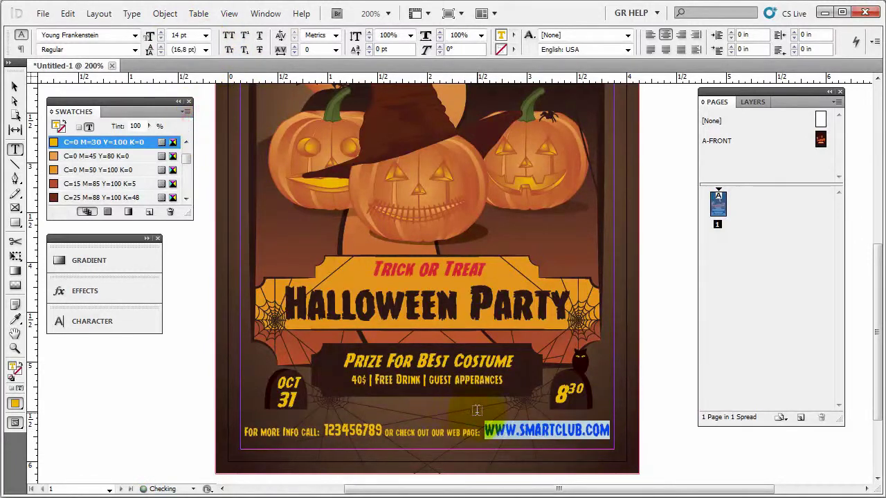
click(435, 432)
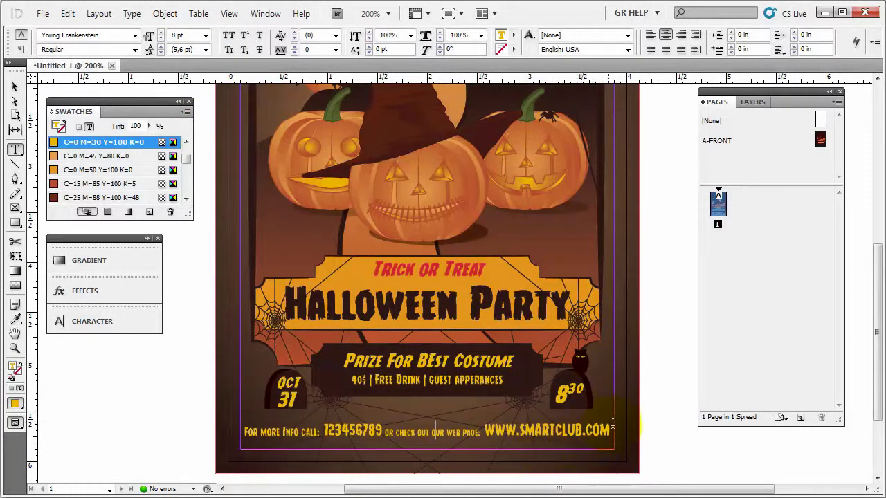
- Deselect everything and fit the whole page 1 flyer in the window
click(15, 85)
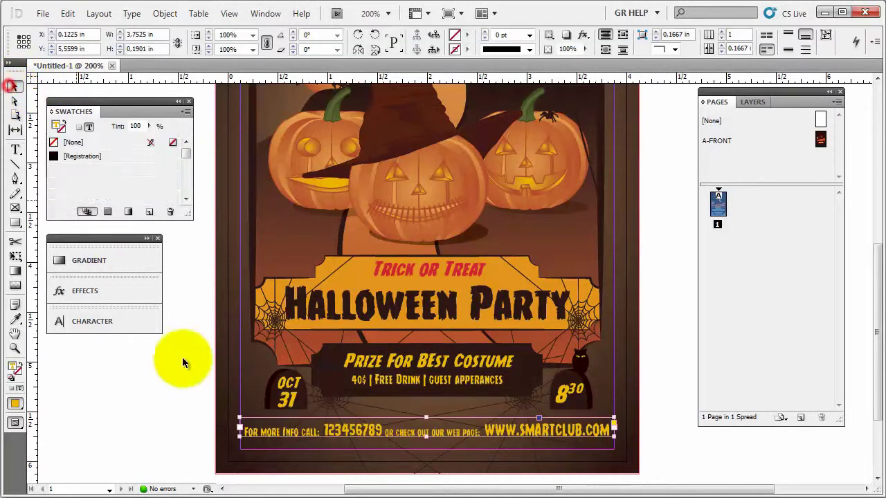
click(203, 386)
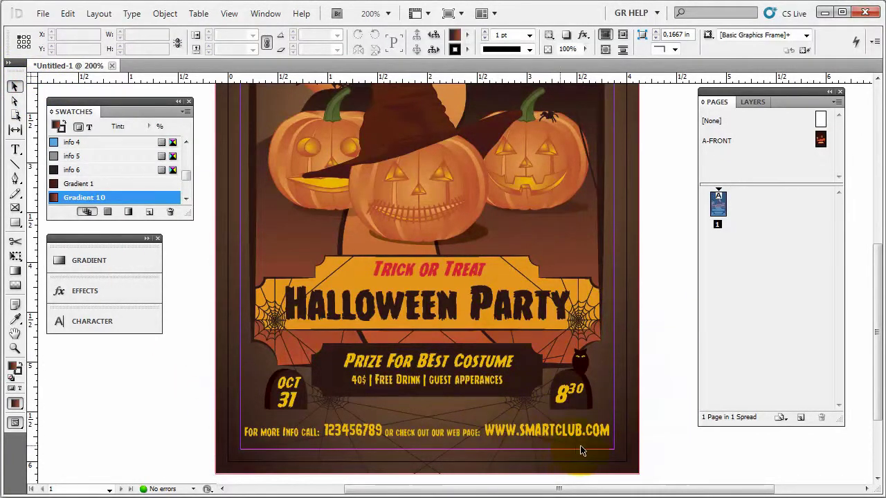
key(ctrl+minus)
key(ctrl+minus)
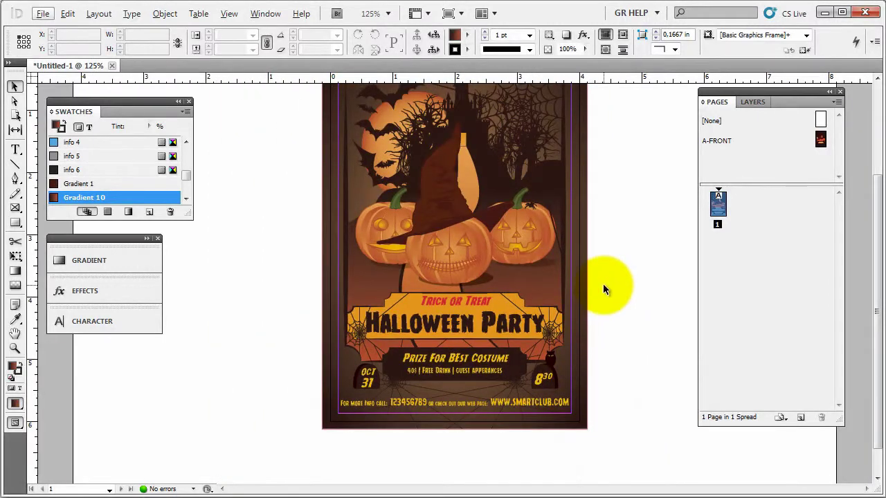
double_click(719, 202)
click(679, 239)
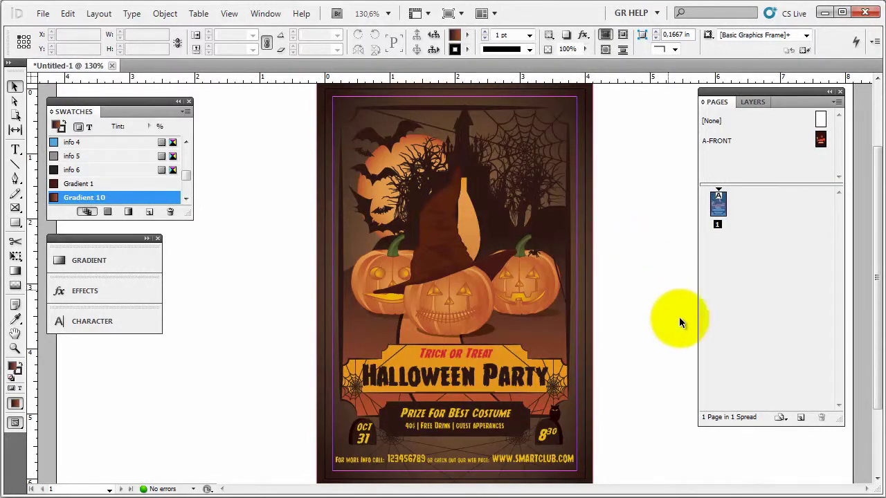
- Select the Trick or Treat, Halloween Party, costume prize, OCT 31, 8:30 and contact line frames
click(475, 387)
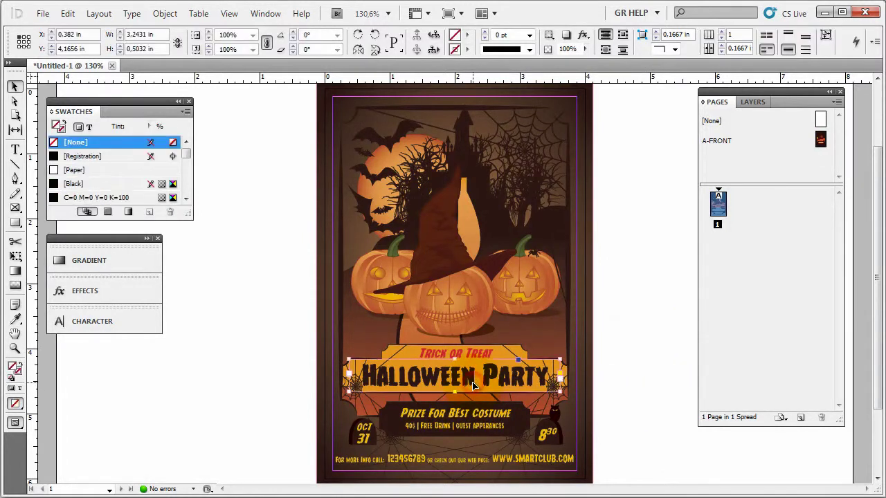
click(483, 355)
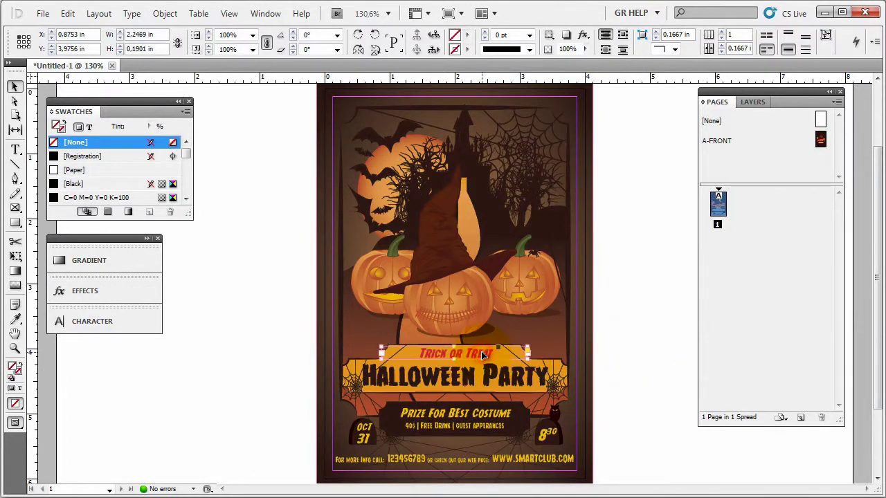
click(650, 361)
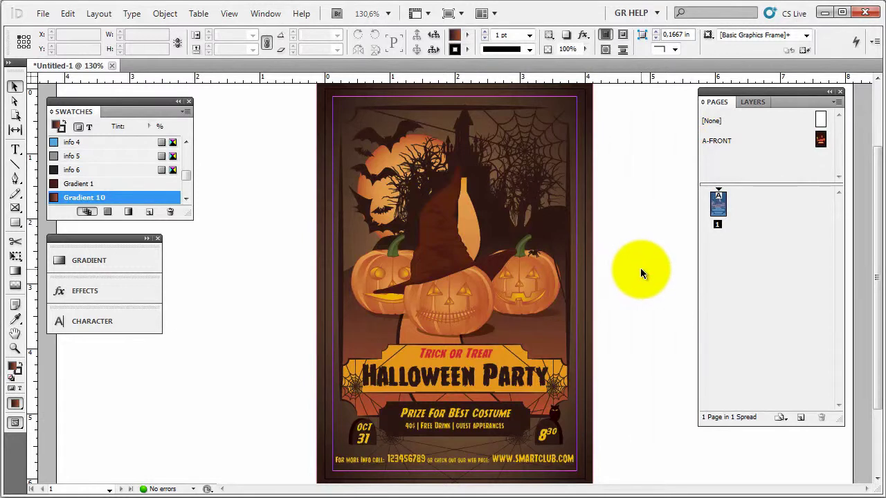
click(474, 358)
click(475, 367)
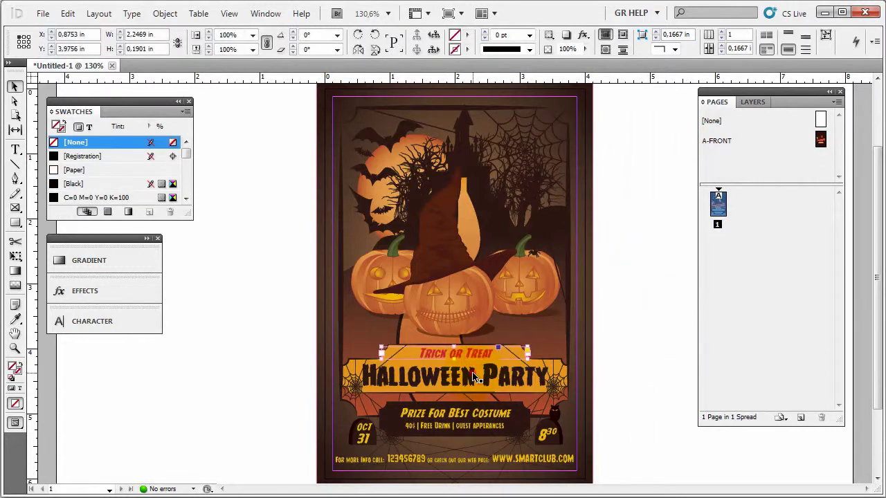
shift+click(478, 415)
shift+click(547, 443)
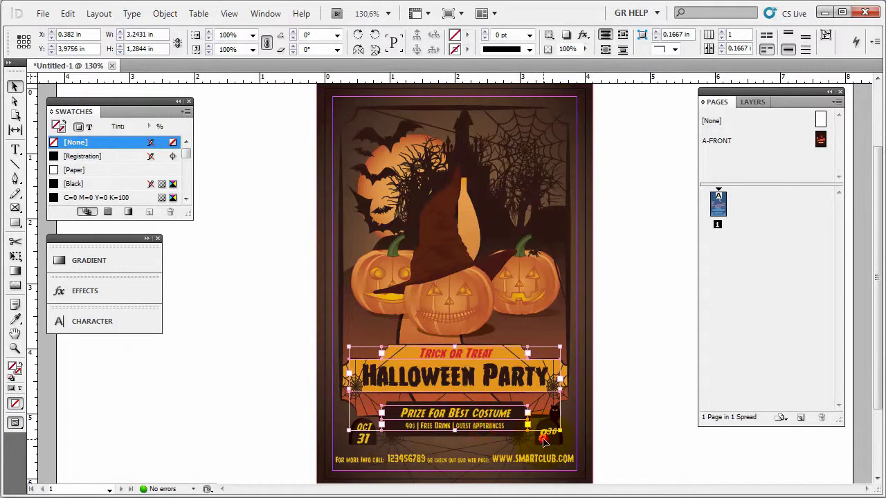
shift+click(363, 434)
shift+click(439, 463)
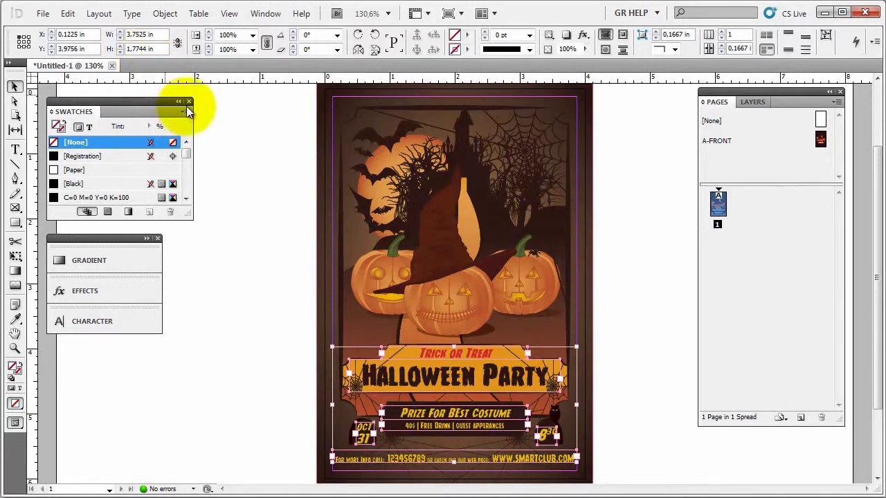
- Bring up the Type menu's commands for the selected text frames
right_click(471, 379)
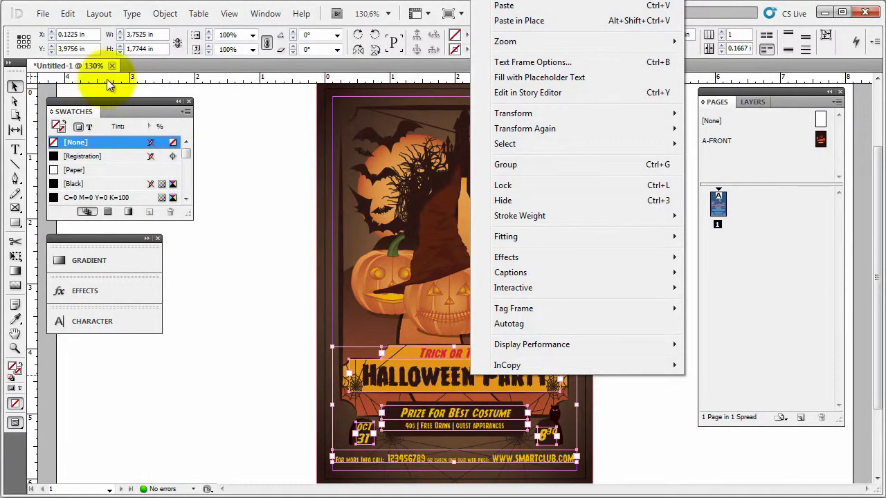
click(164, 14)
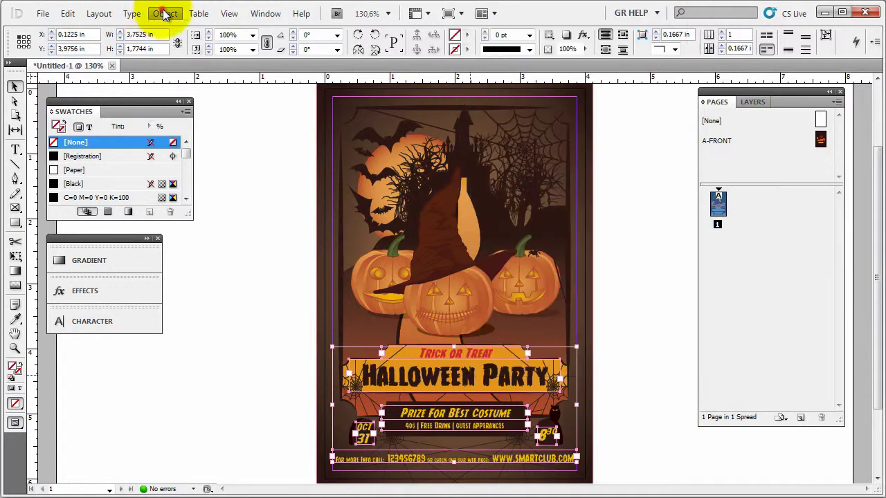
click(164, 14)
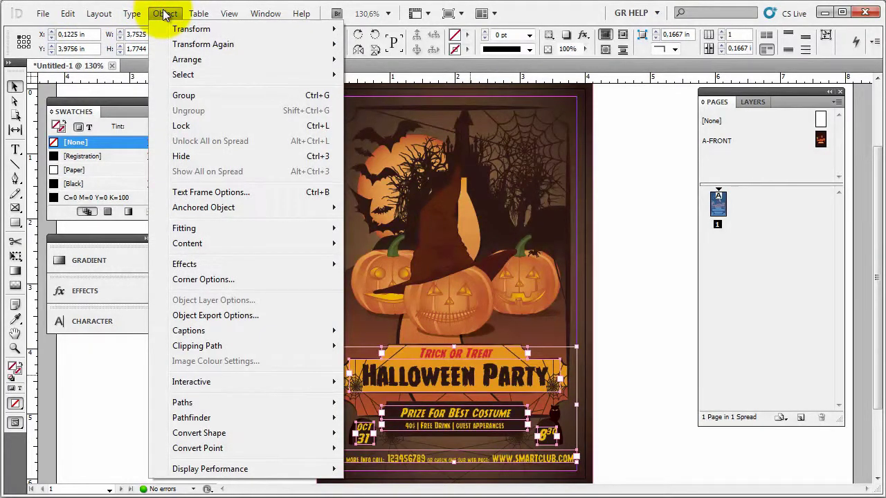
mouse_move(132, 16)
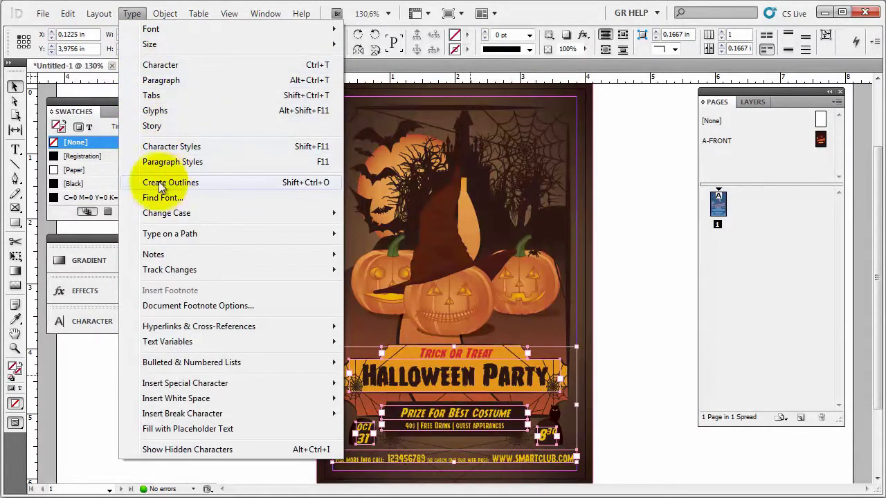
- Create outlines from the selected text, then spot-check the OCT 31, Halloween Party and Trick or Treat groups
click(195, 182)
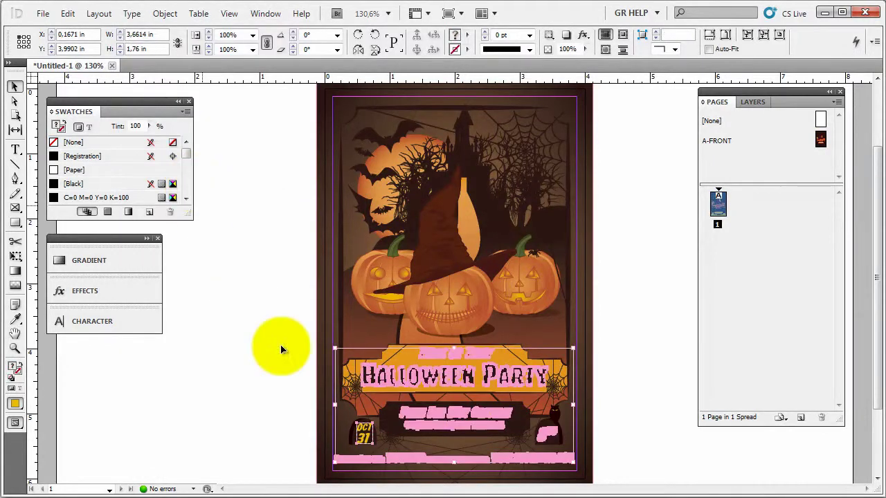
click(624, 411)
click(366, 438)
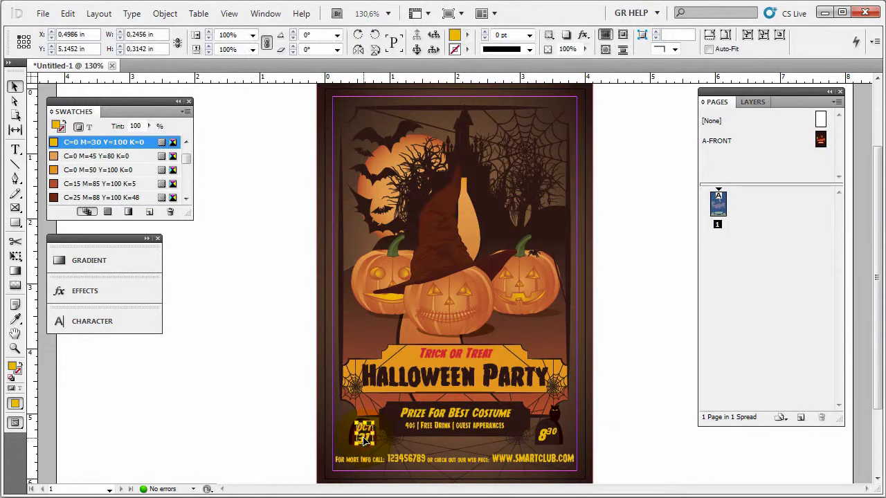
click(615, 376)
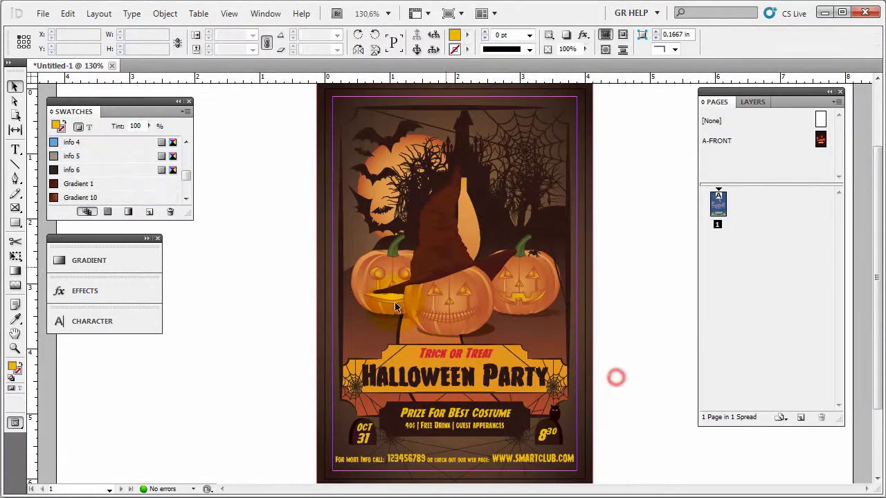
click(613, 335)
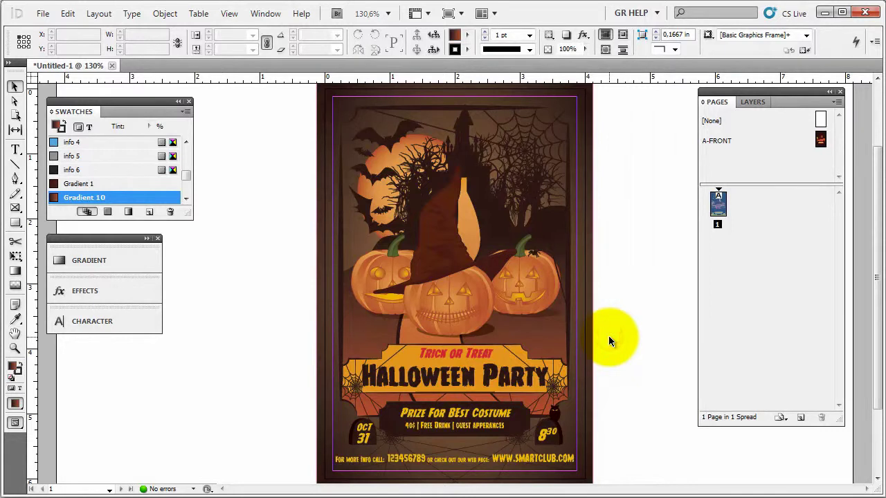
click(518, 388)
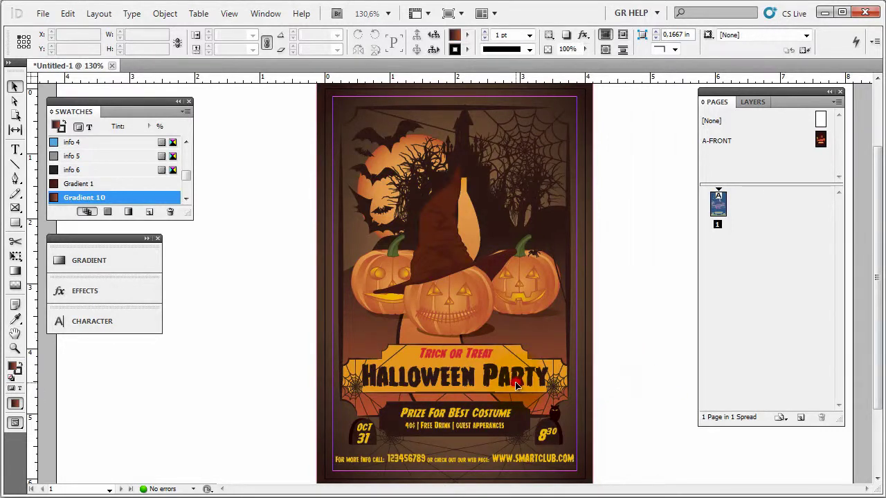
click(644, 374)
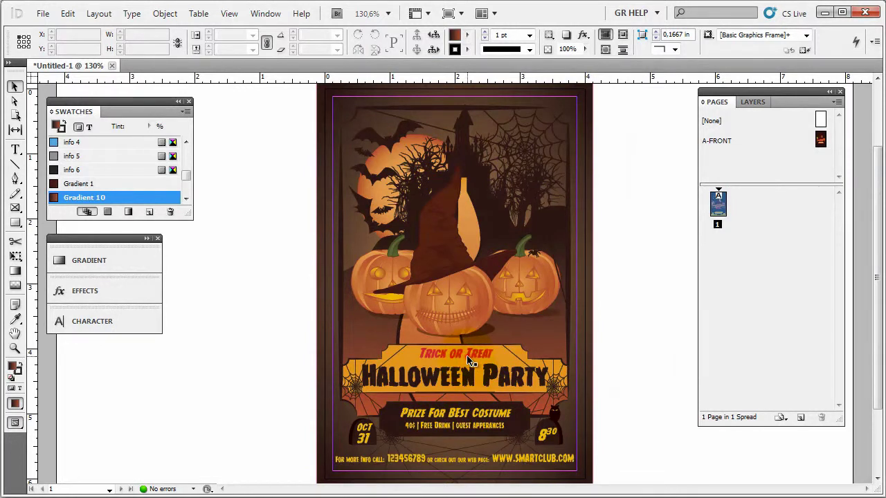
click(468, 355)
click(620, 358)
- Save the flyer as flyer_outline_curves.indd in the INDD folder
click(43, 13)
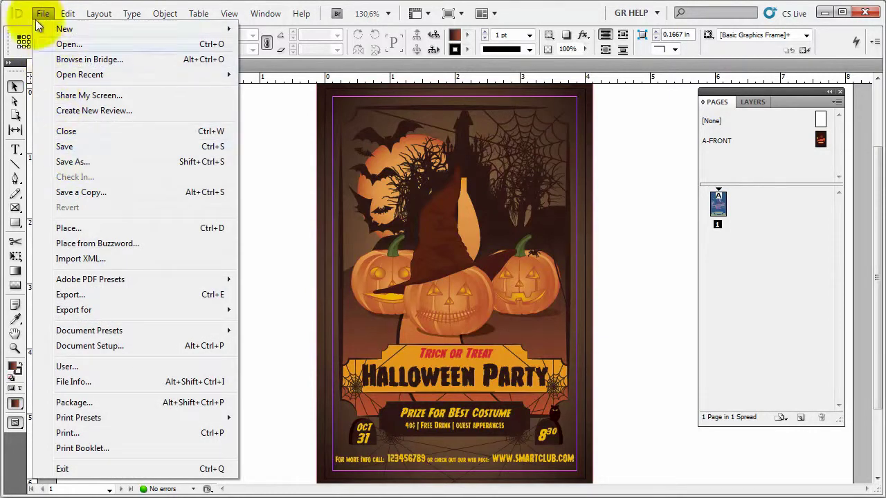
click(39, 15)
click(36, 16)
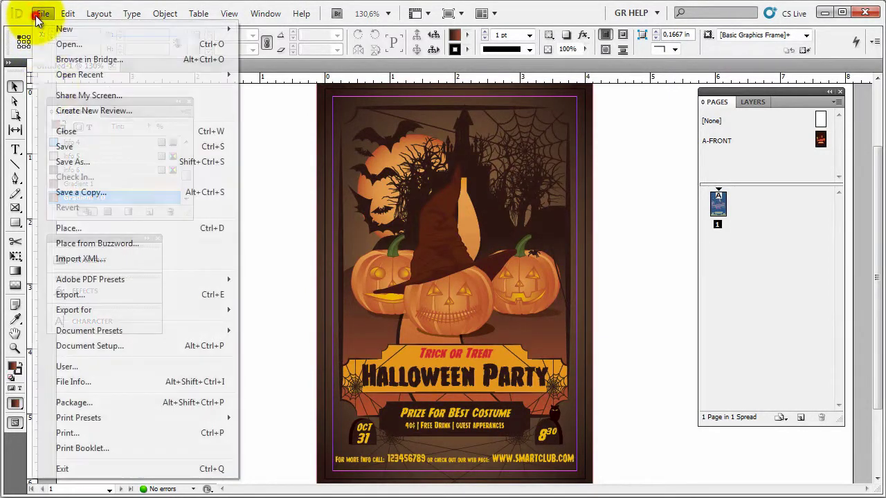
click(66, 162)
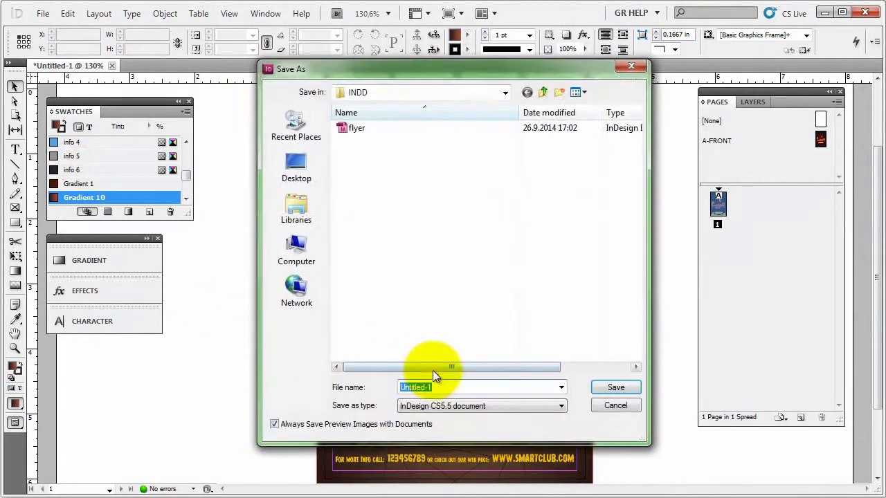
text(fl)
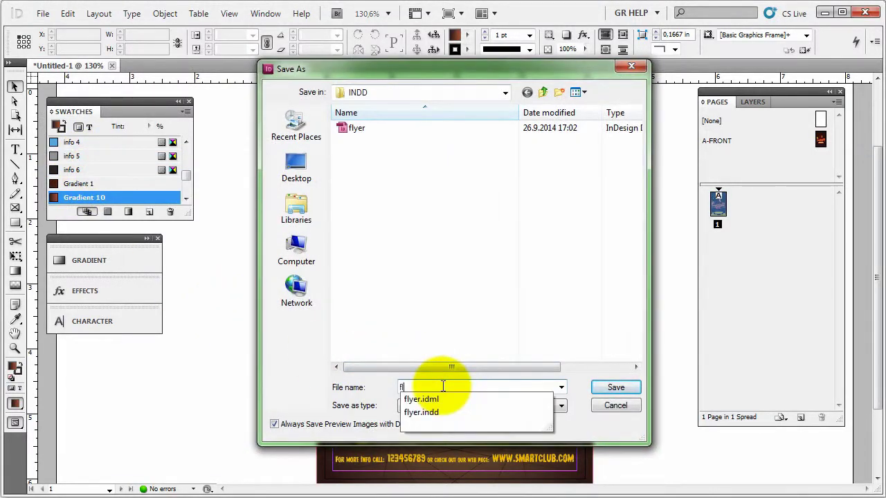
text(yer_)
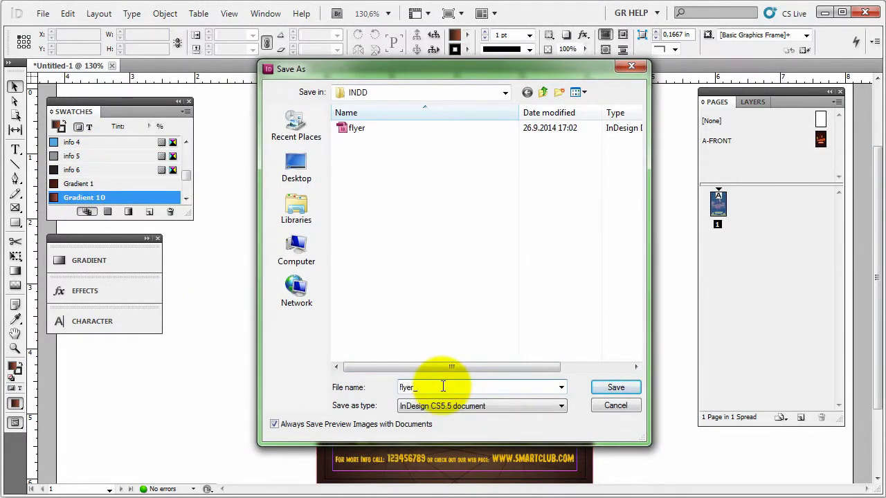
text(outline_curves)
click(615, 388)
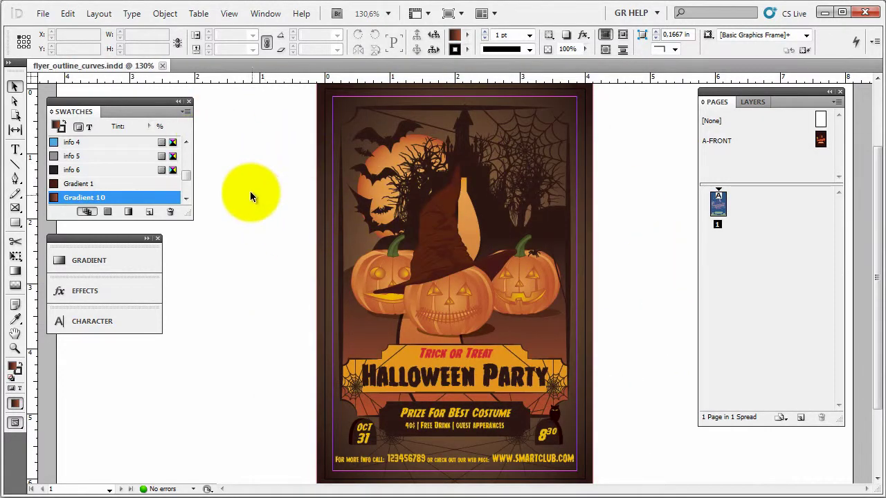
click(264, 172)
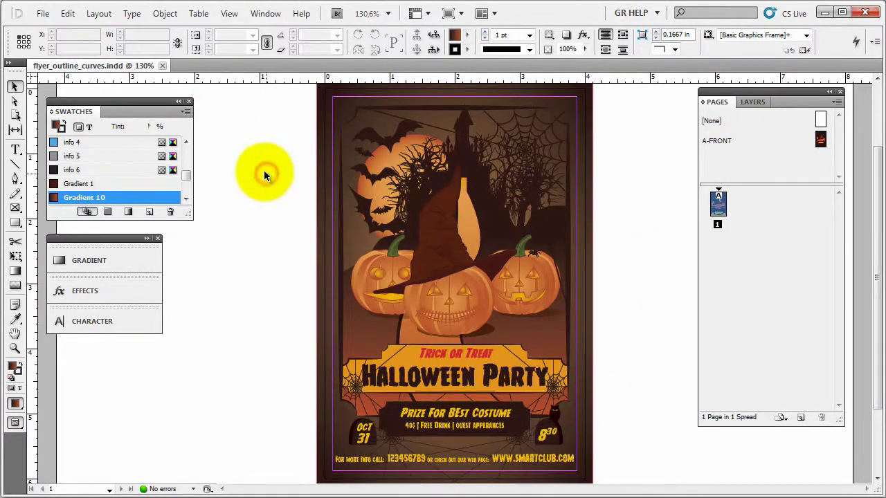
click(252, 159)
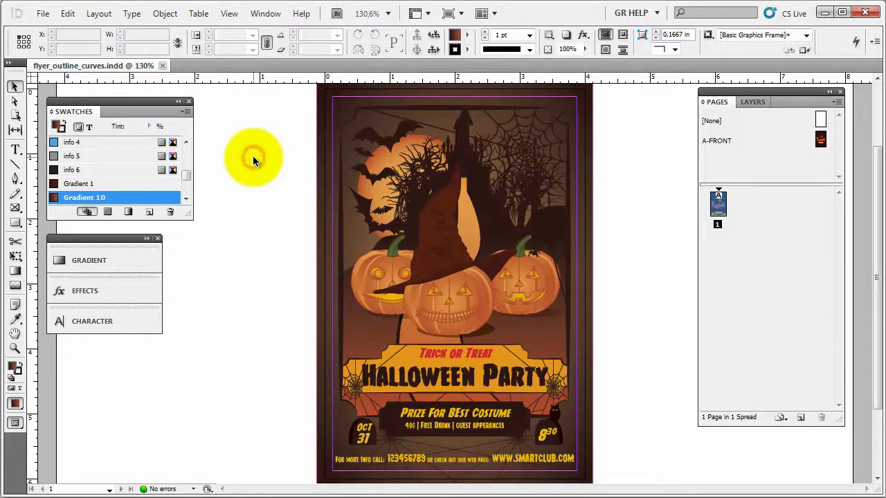
click(253, 158)
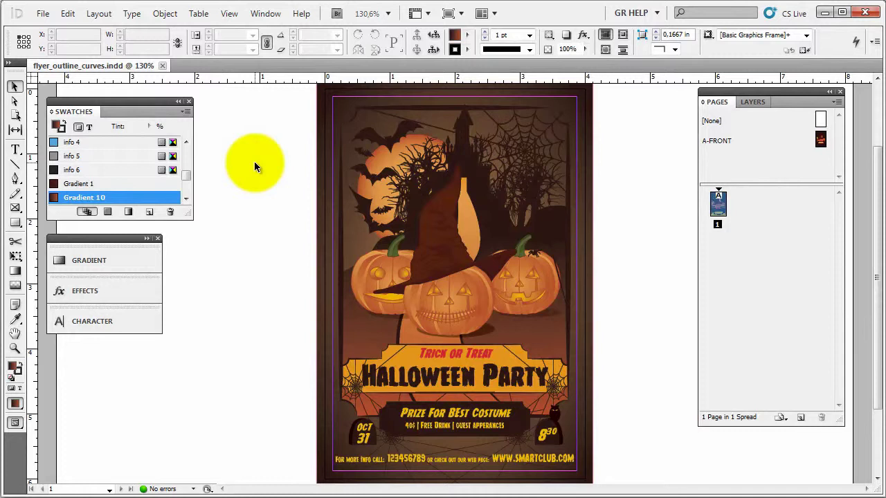
click(249, 132)
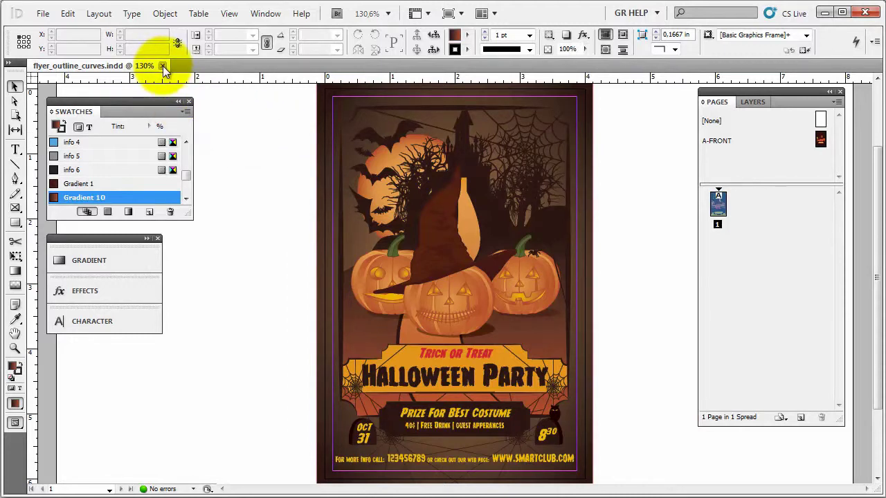
key(Escape)
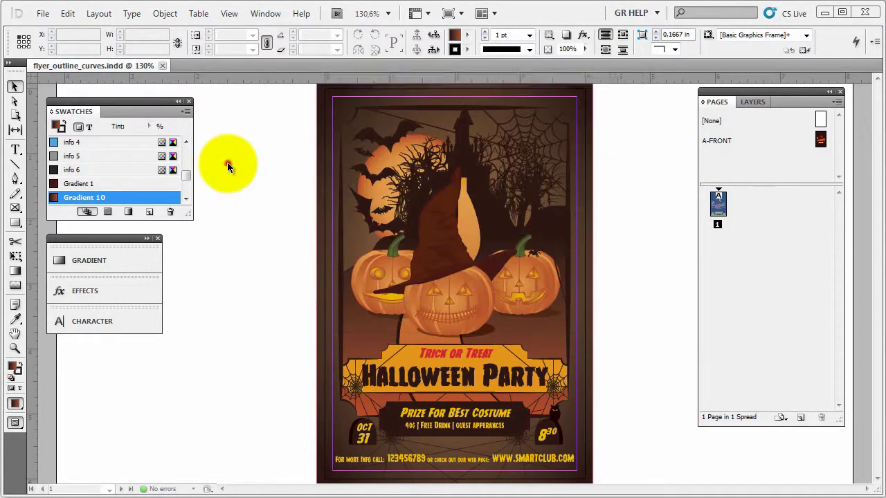